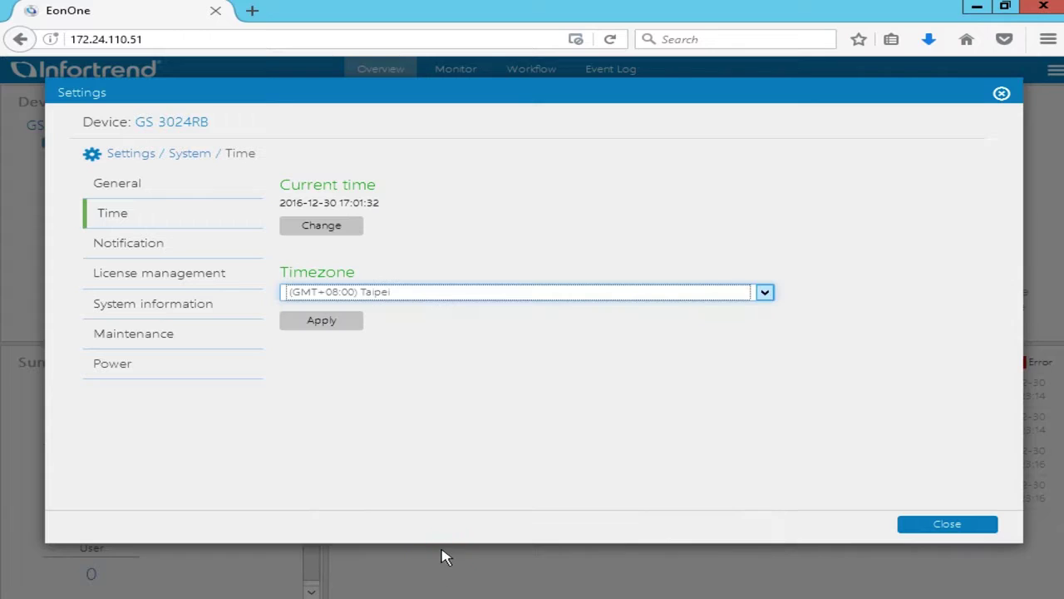
# Step: Apply the (GMT+08:00) Taipei timezone to the device
pyautogui.click(358, 321)
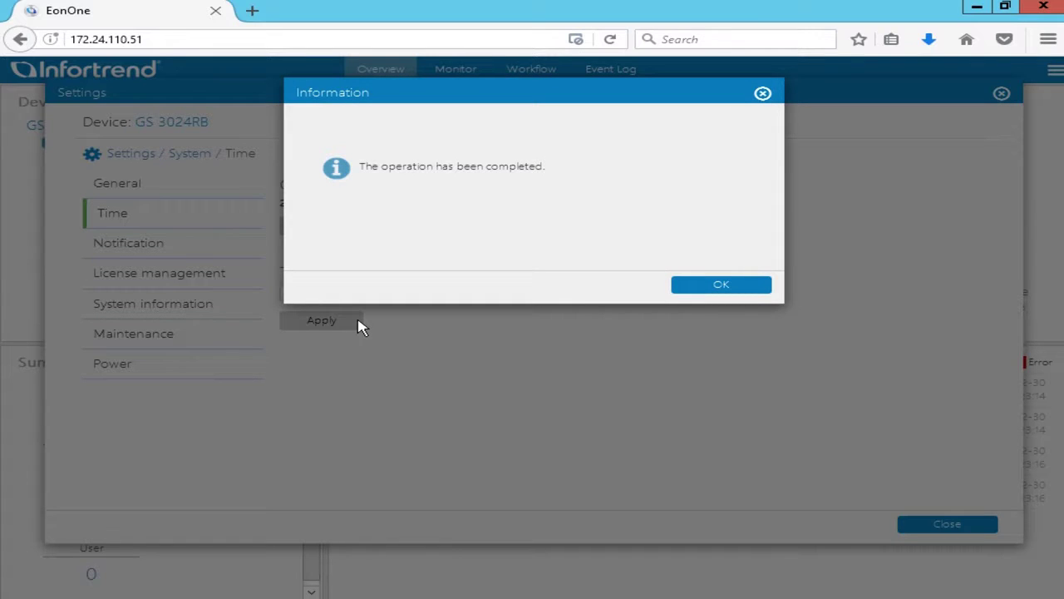
pyautogui.click(752, 288)
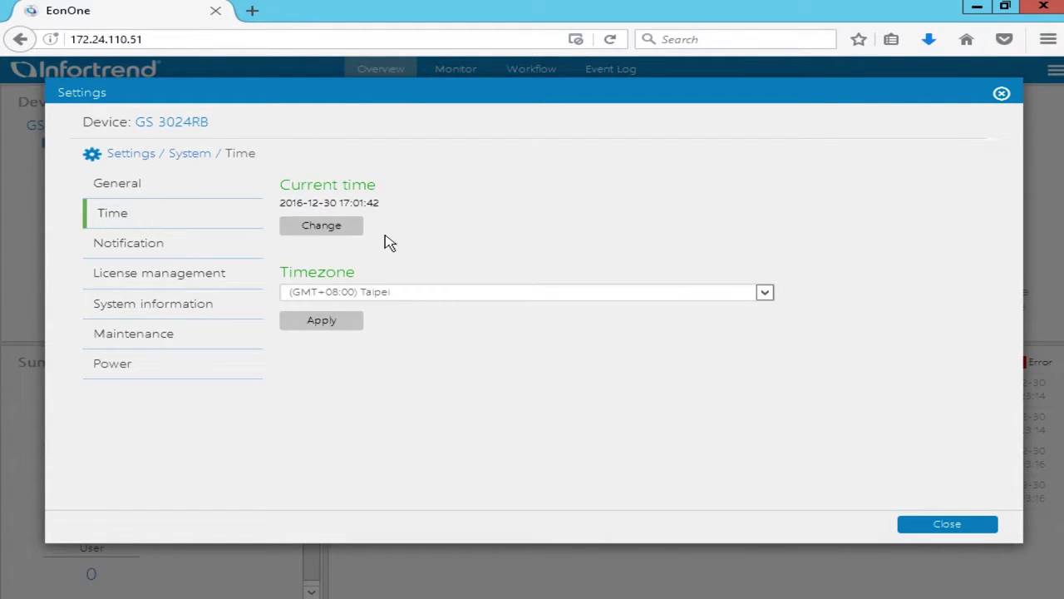
# Step: Synchronize the device time with network time server 112.163.81.61, using a polling period of 2 hours, and apply the change
pyautogui.click(351, 229)
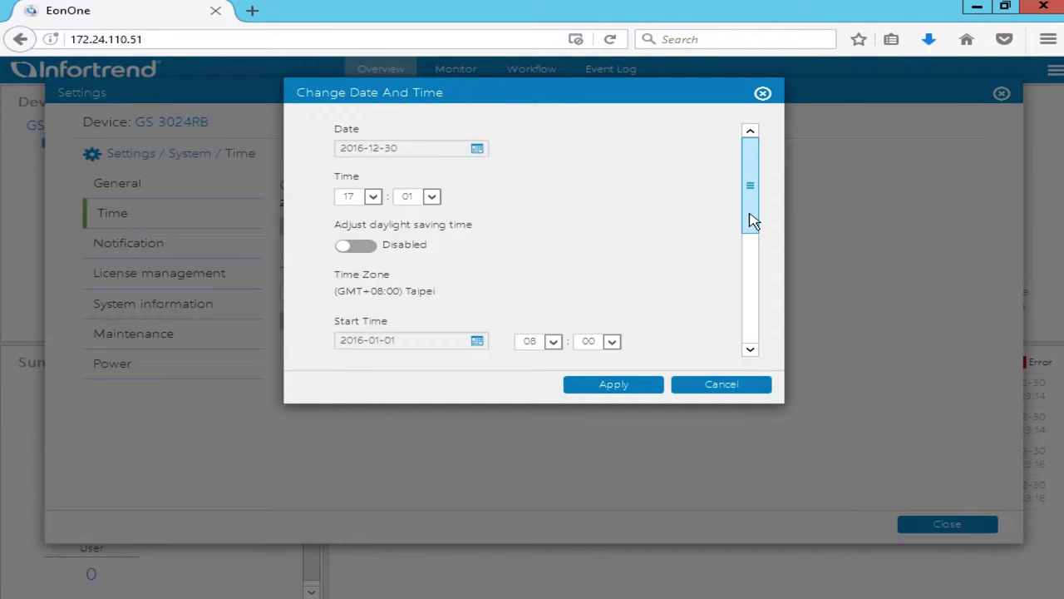
pyautogui.moveTo(752, 221); pyautogui.dragTo(750, 358)
pyautogui.click(559, 302)
pyautogui.write('1')
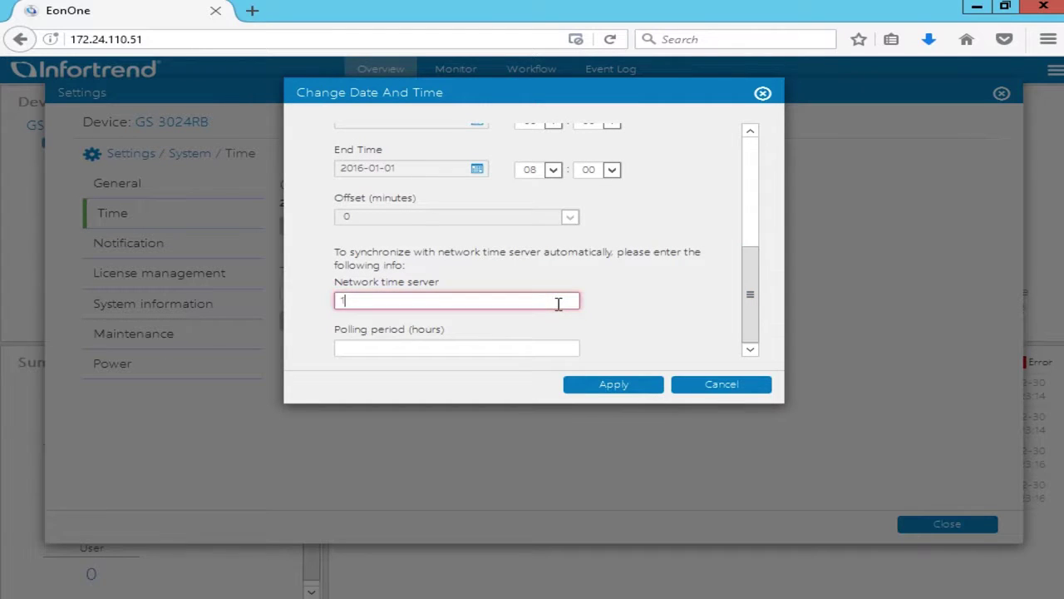
pyautogui.write('12.163')
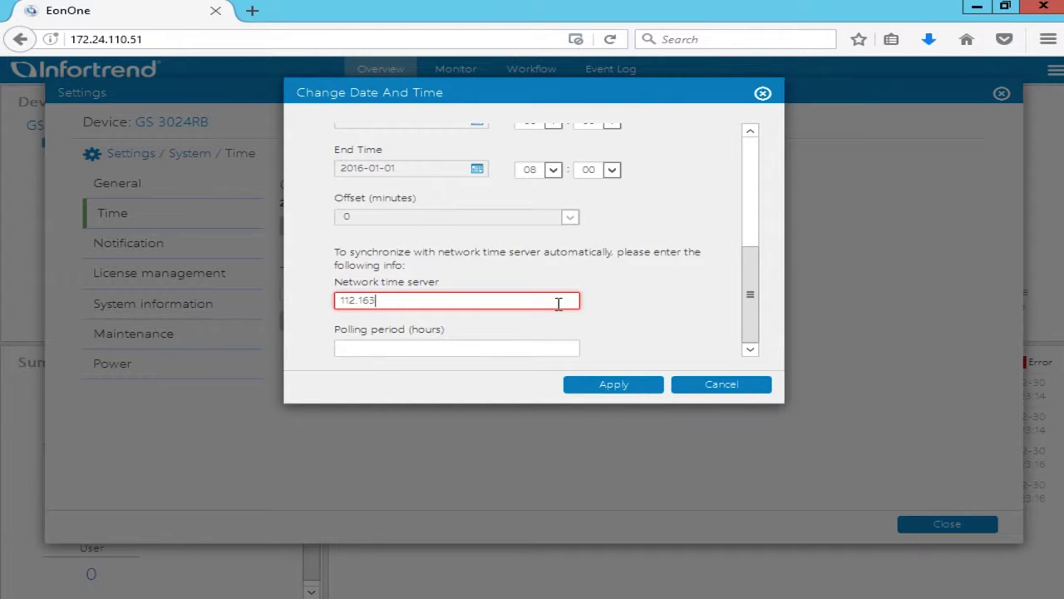
pyautogui.write('.81.61')
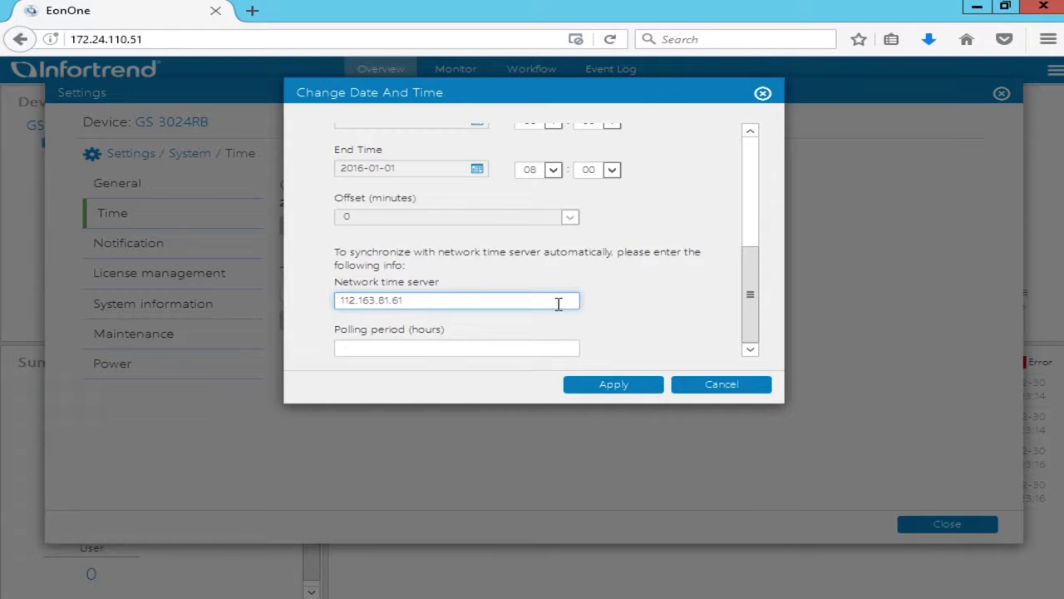
pyautogui.press('Tab')
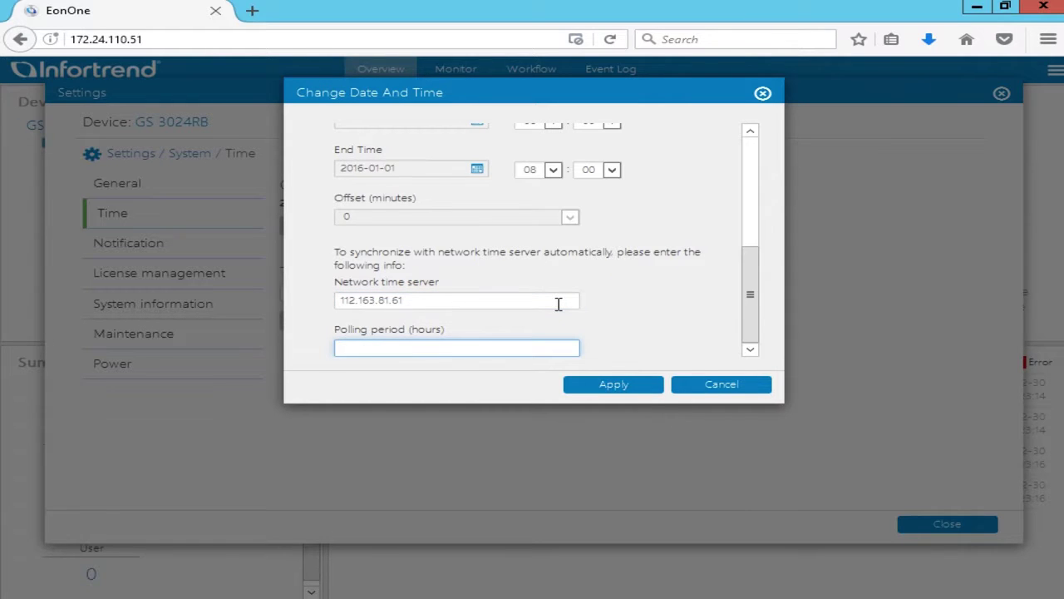
pyautogui.write('2')
pyautogui.click(633, 384)
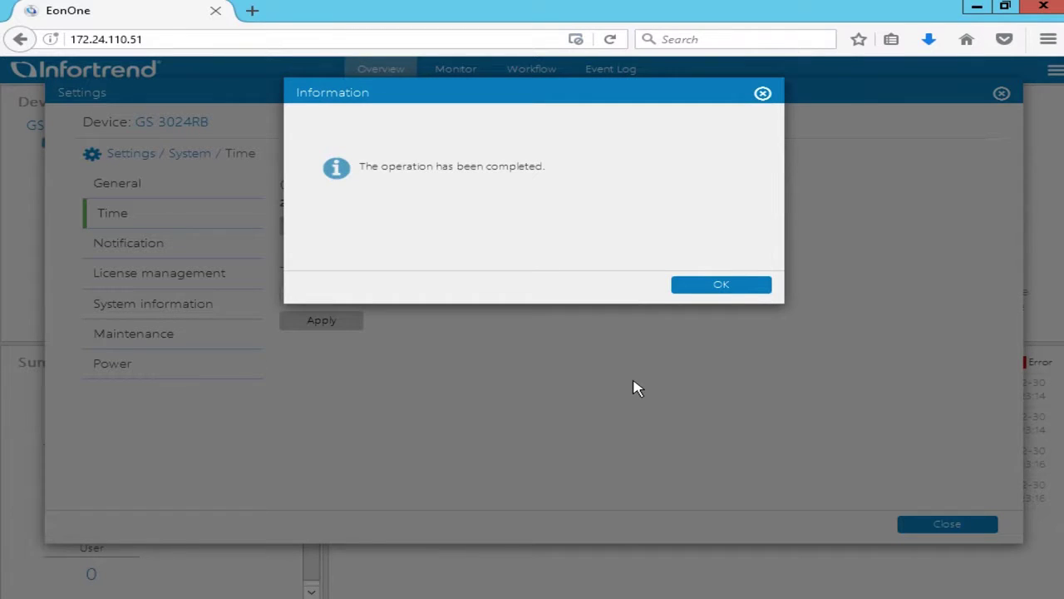
pyautogui.click(750, 286)
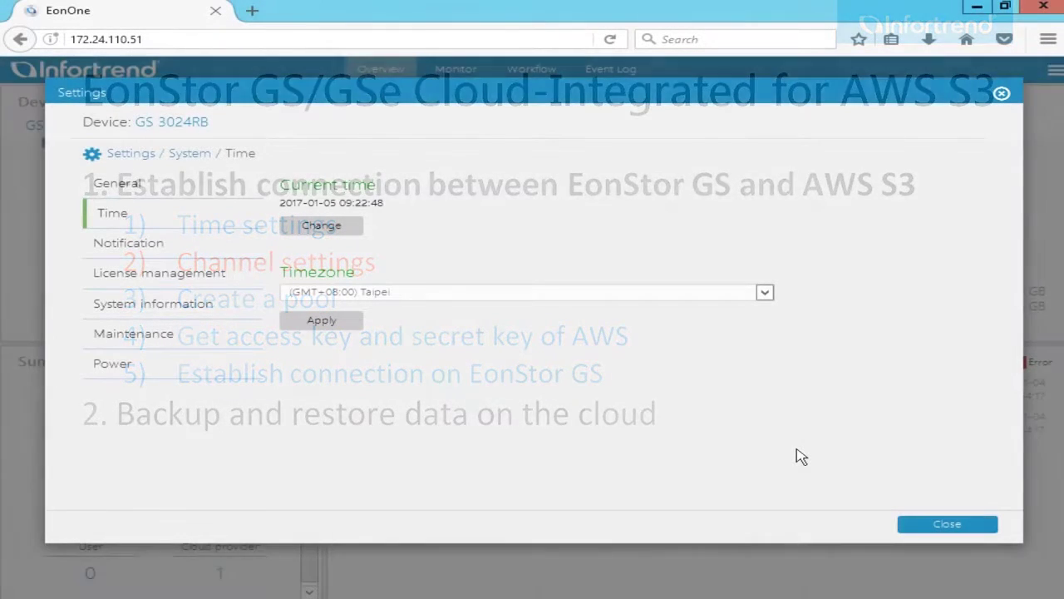
# Step: Open the host channel settings of Channel 2 from the access settings and show its data service type options
pyautogui.click(139, 155)
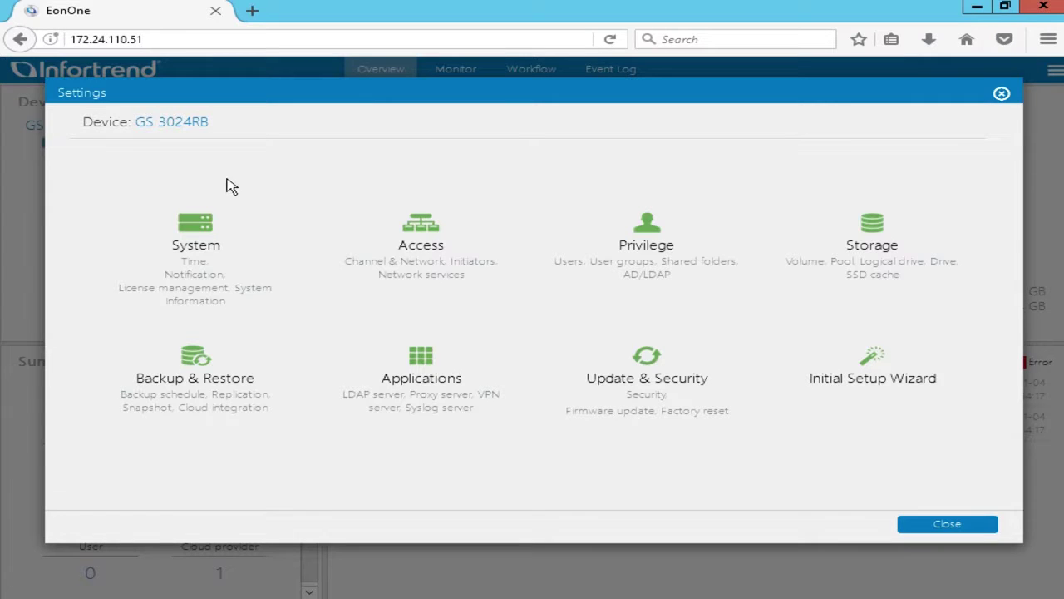
pyautogui.click(509, 270)
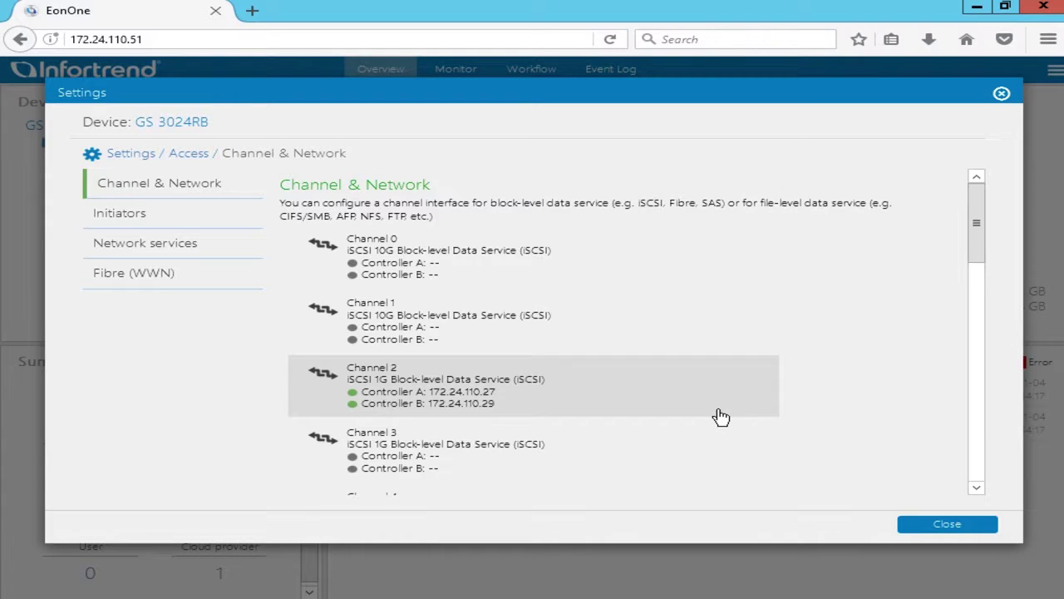
pyautogui.click(720, 415)
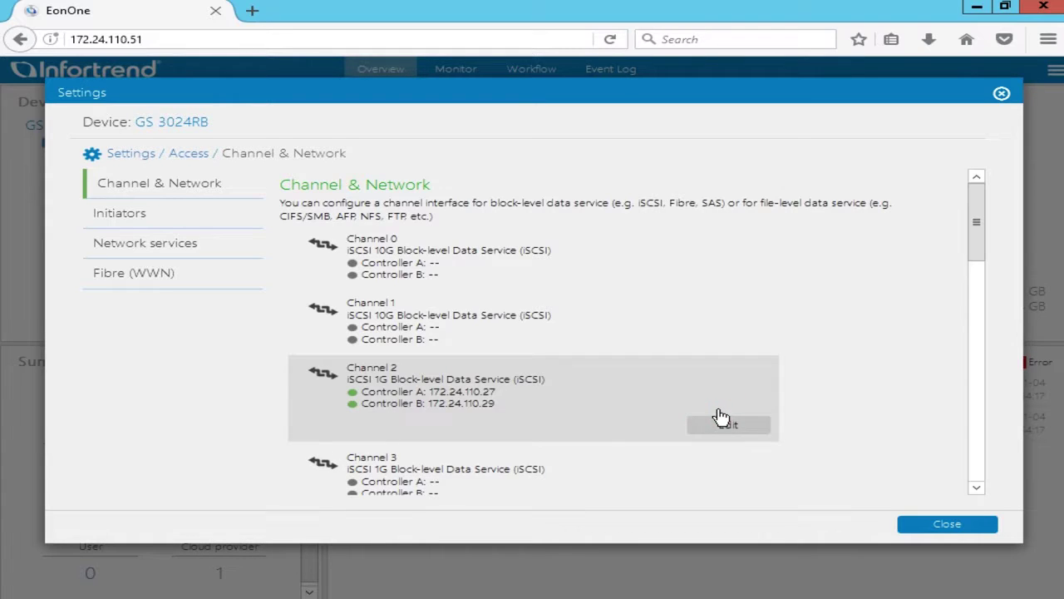
pyautogui.click(757, 435)
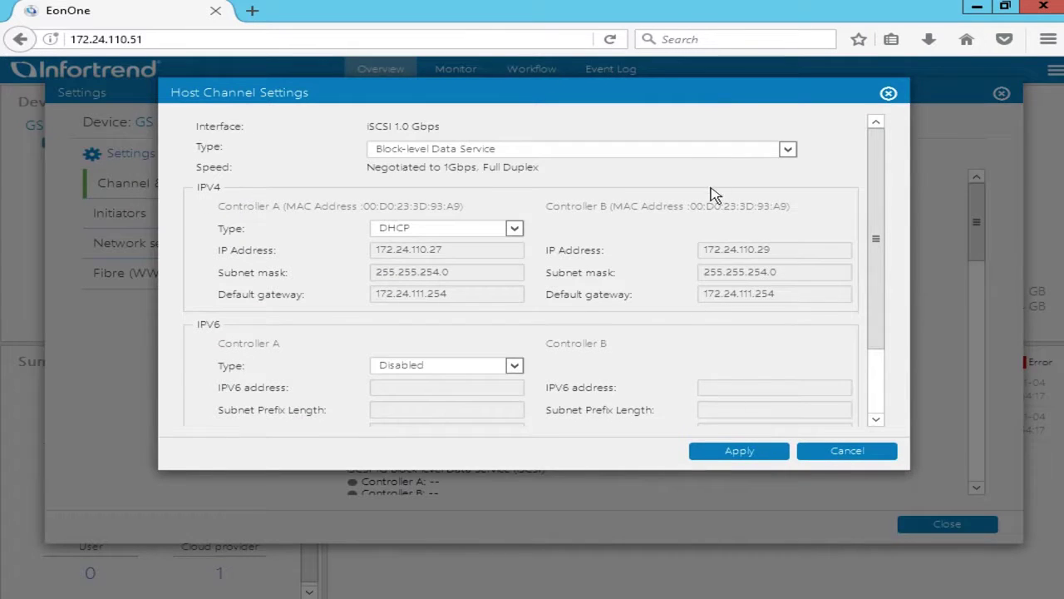
pyautogui.click(718, 149)
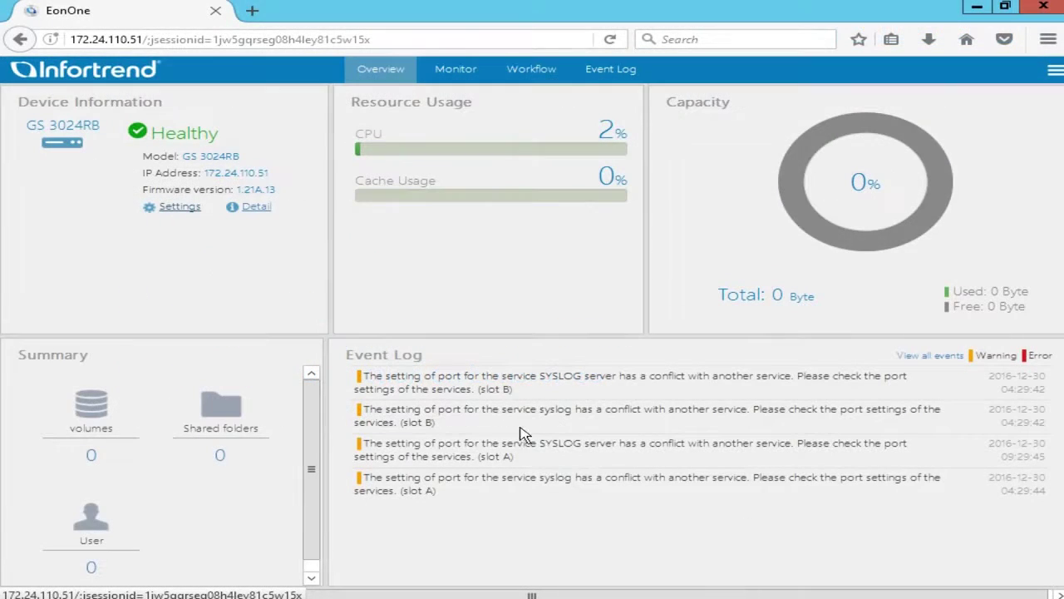
# Step: Start creating a storage pool in Asymmetric Active/Active mode from the device's storage settings
pyautogui.click(189, 212)
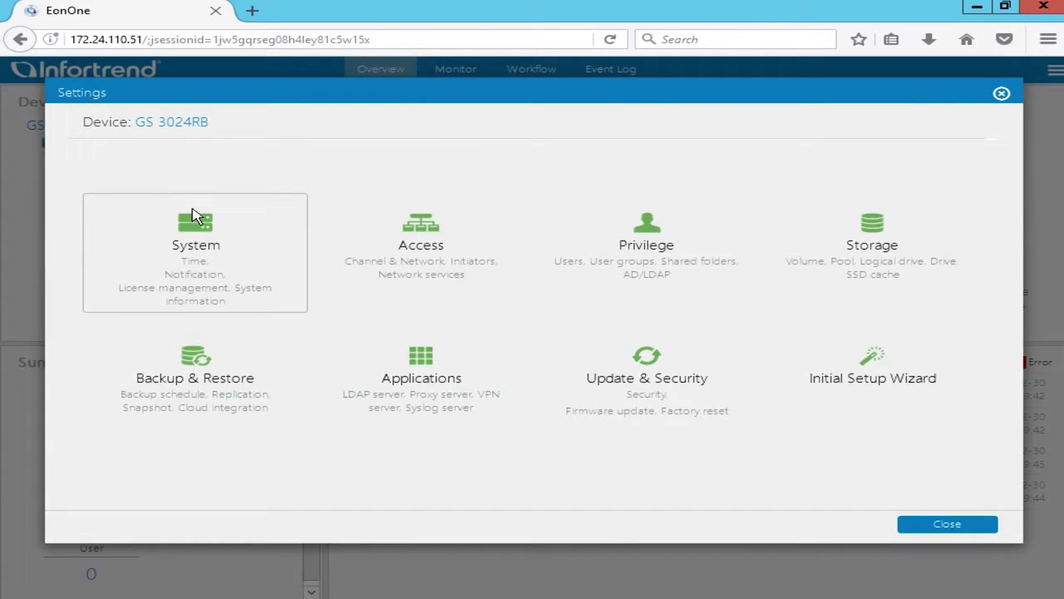
pyautogui.click(945, 305)
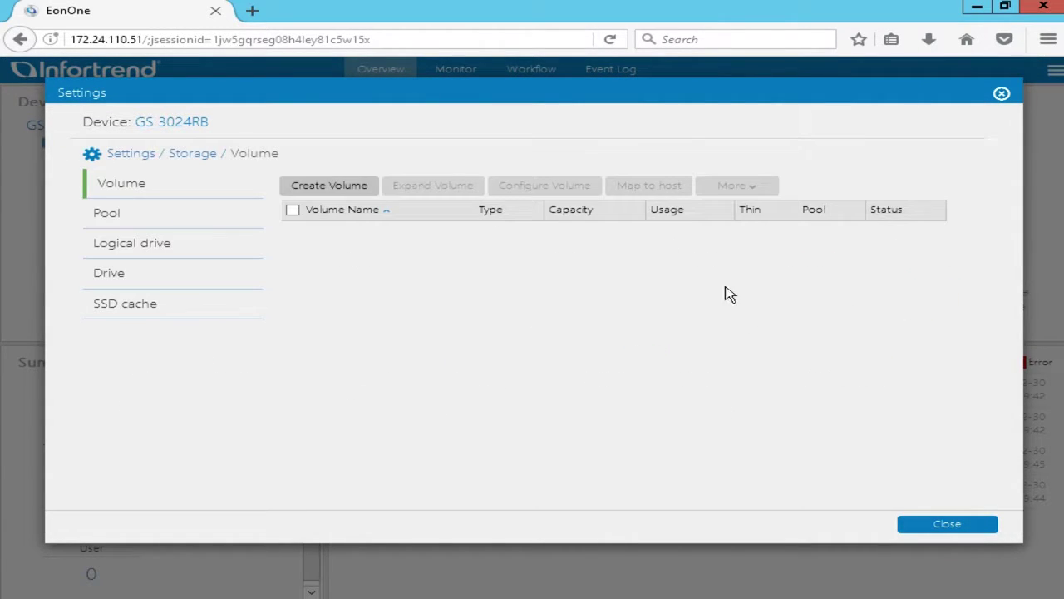
pyautogui.click(191, 221)
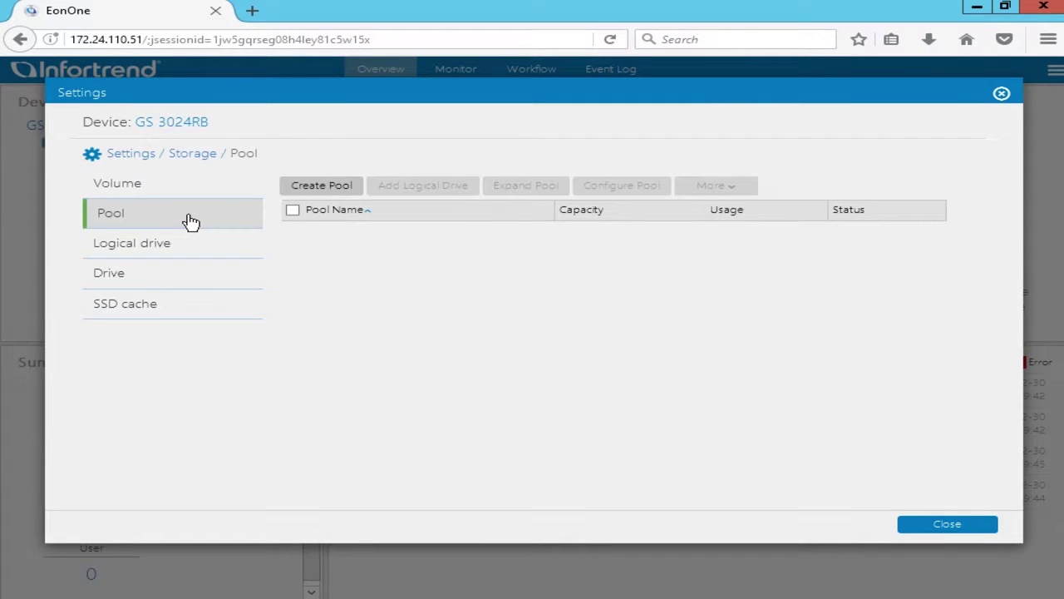
pyautogui.click(354, 192)
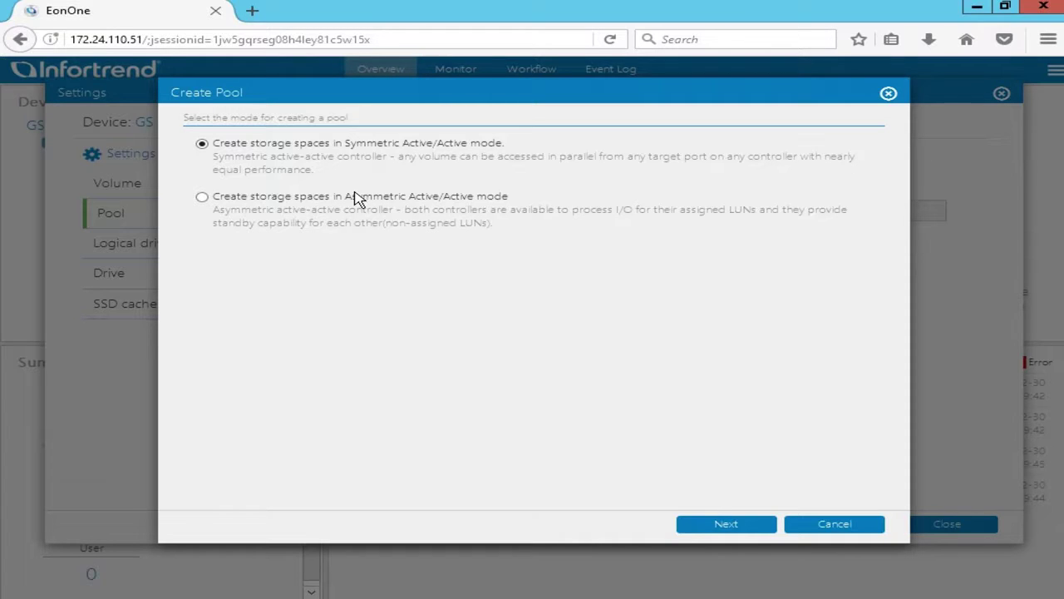
pyautogui.click(203, 199)
pyautogui.click(755, 526)
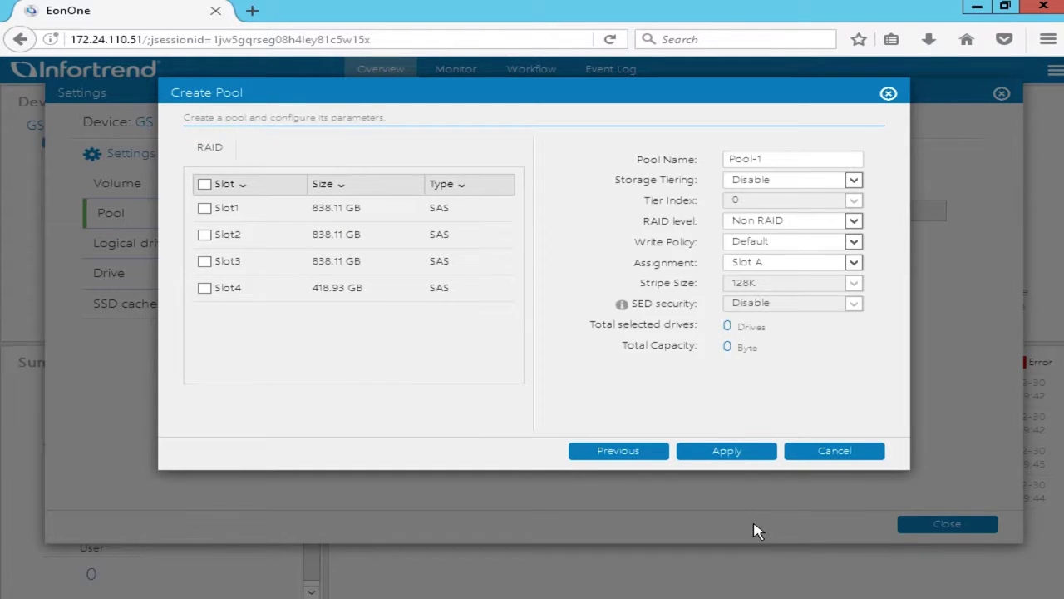
# Step: Include the drives in Slot1, Slot2, Slot3 and Slot4 in the new pool
pyautogui.click(205, 209)
pyautogui.click(205, 235)
pyautogui.click(206, 261)
pyautogui.click(206, 288)
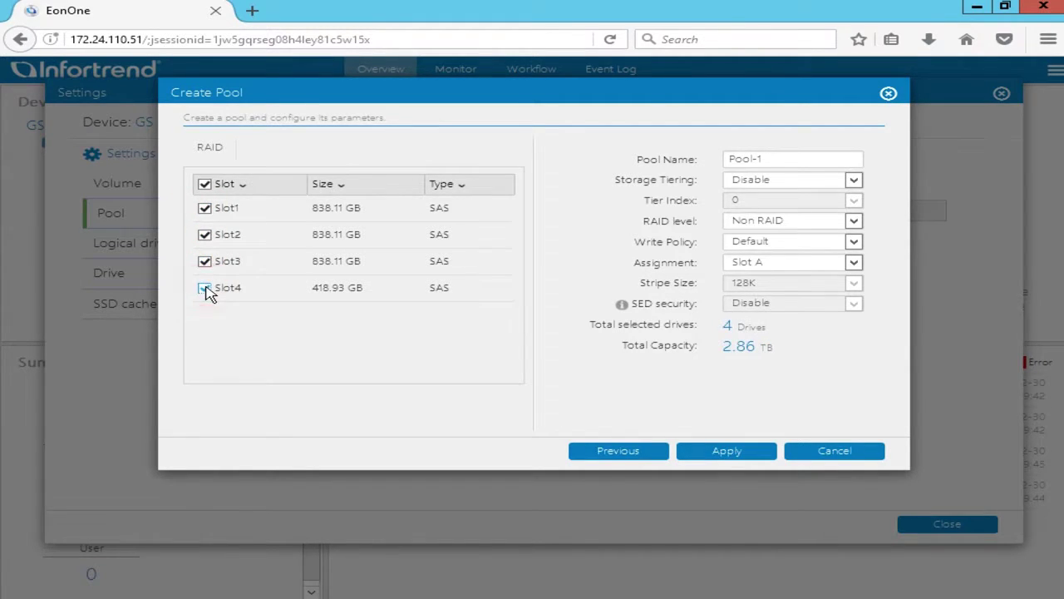
# Step: Create Pool-1 with RAID level RAID 6, keeping its assignment to Slot A
pyautogui.click(841, 222)
pyautogui.click(801, 301)
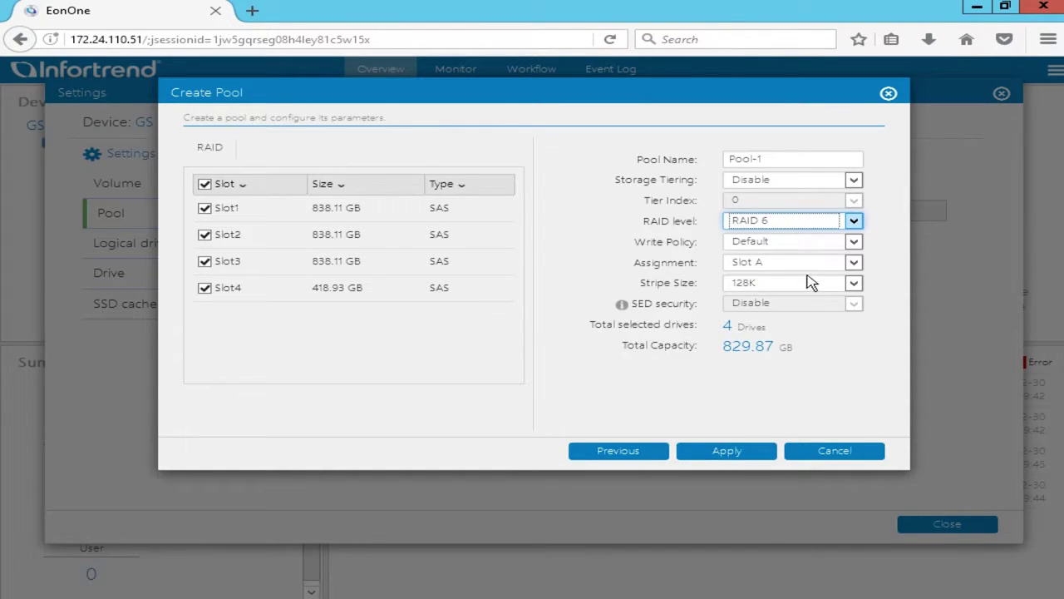
pyautogui.click(818, 265)
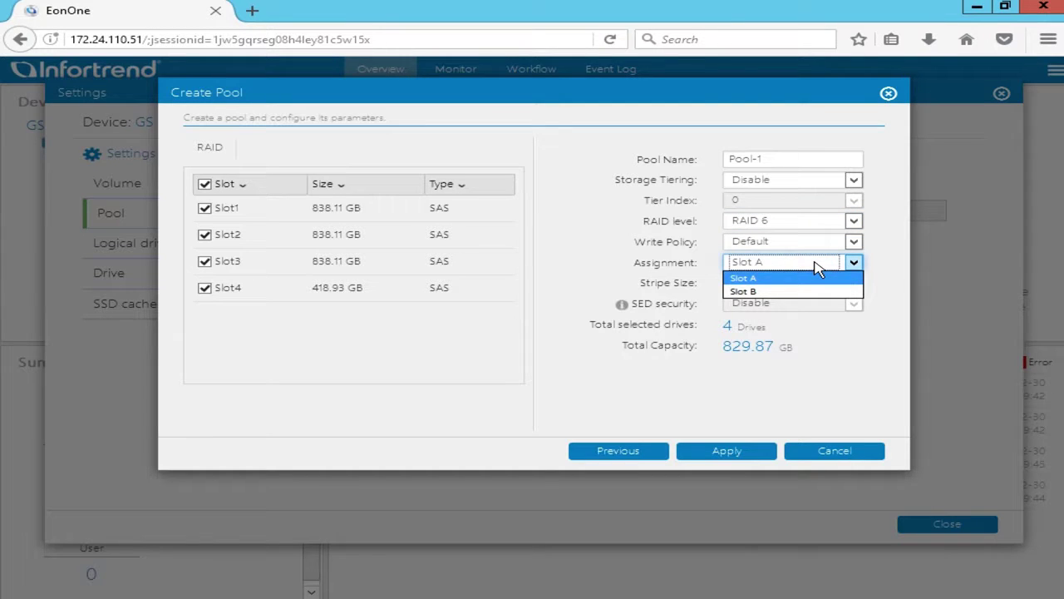
pyautogui.click(816, 264)
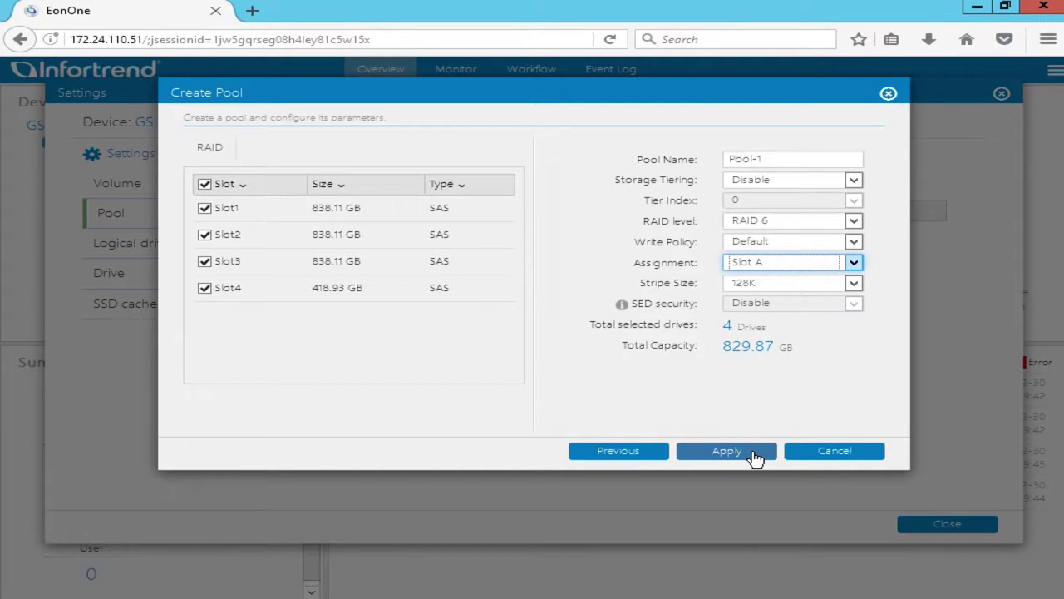
pyautogui.click(752, 454)
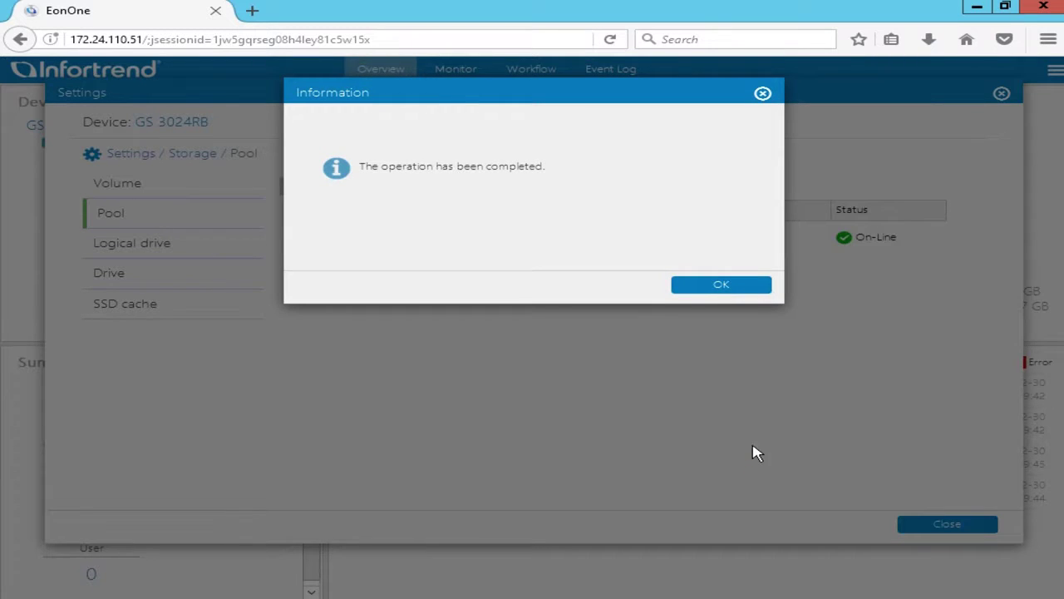
pyautogui.click(753, 285)
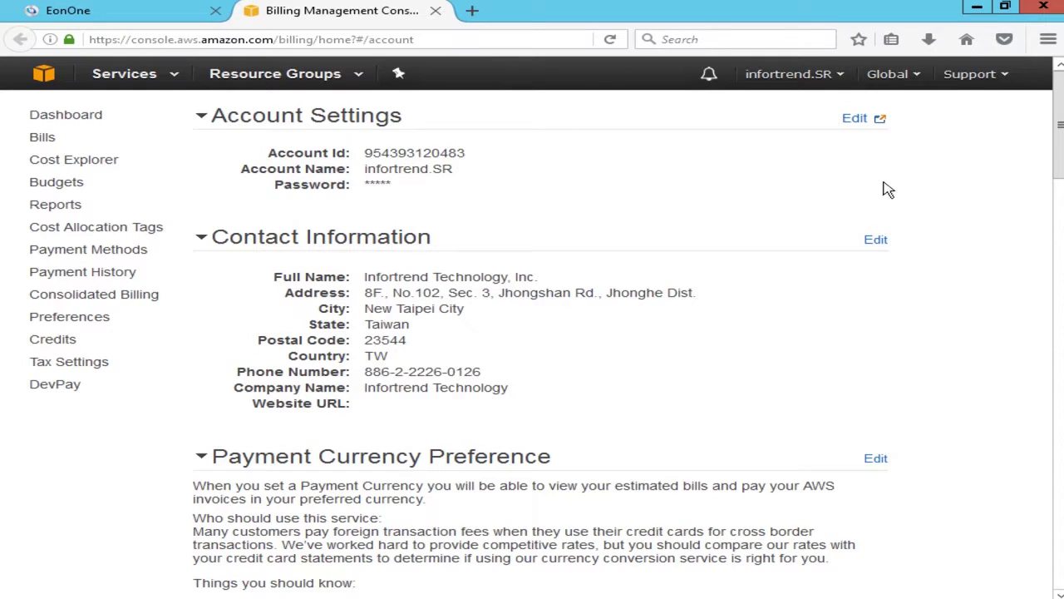
# Step: Open the AWS account's security credentials and expand the Access Keys section
pyautogui.click(829, 81)
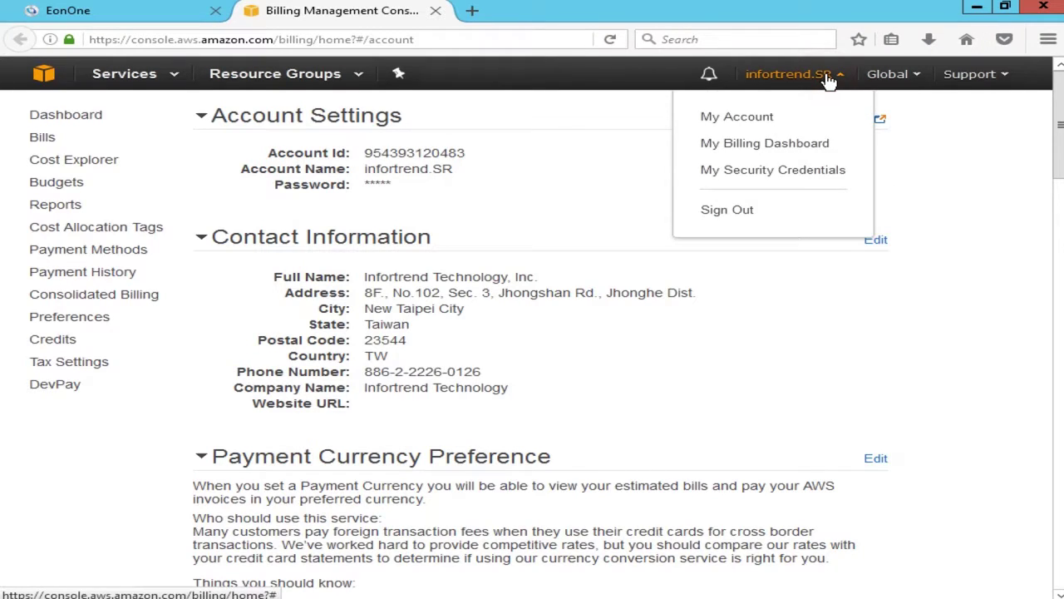
pyautogui.click(817, 181)
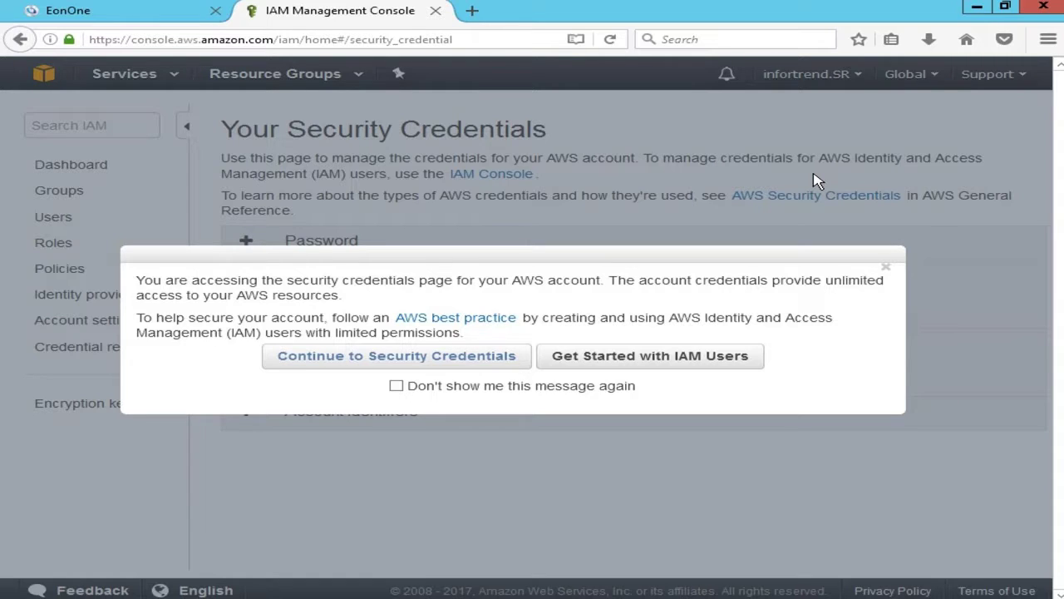
pyautogui.click(508, 360)
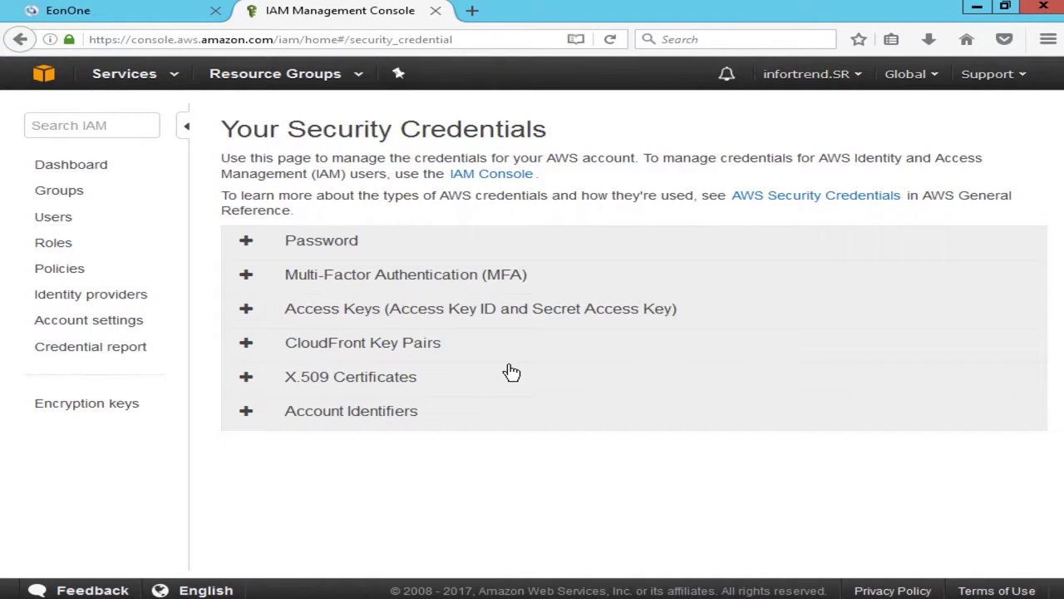
pyautogui.click(248, 310)
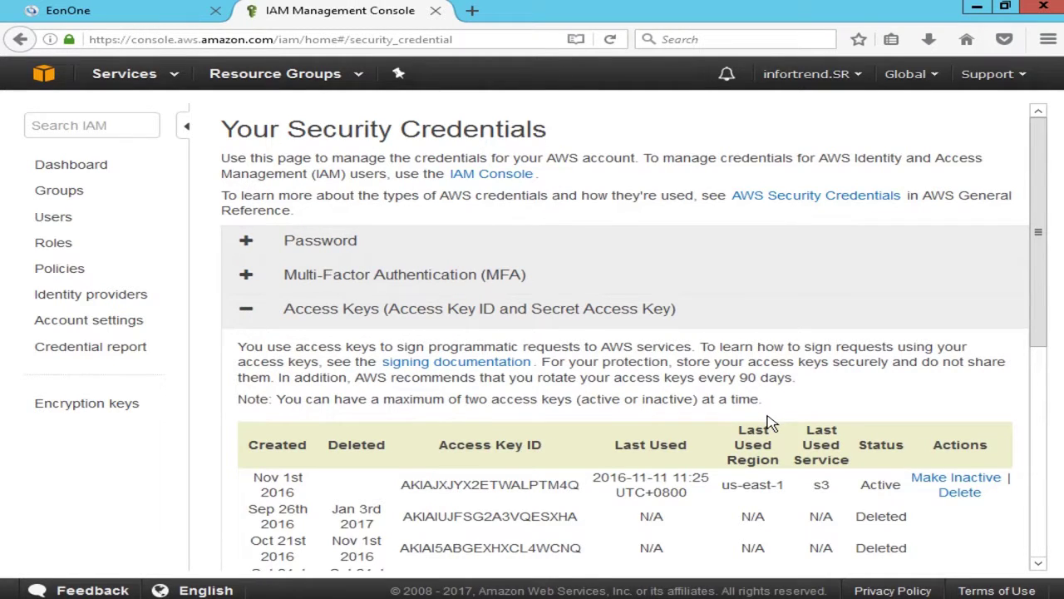
# Step: Create a new AWS access key, show its key values, and save the key file rootkey.csv
pyautogui.scroll(-3, 772, 423)
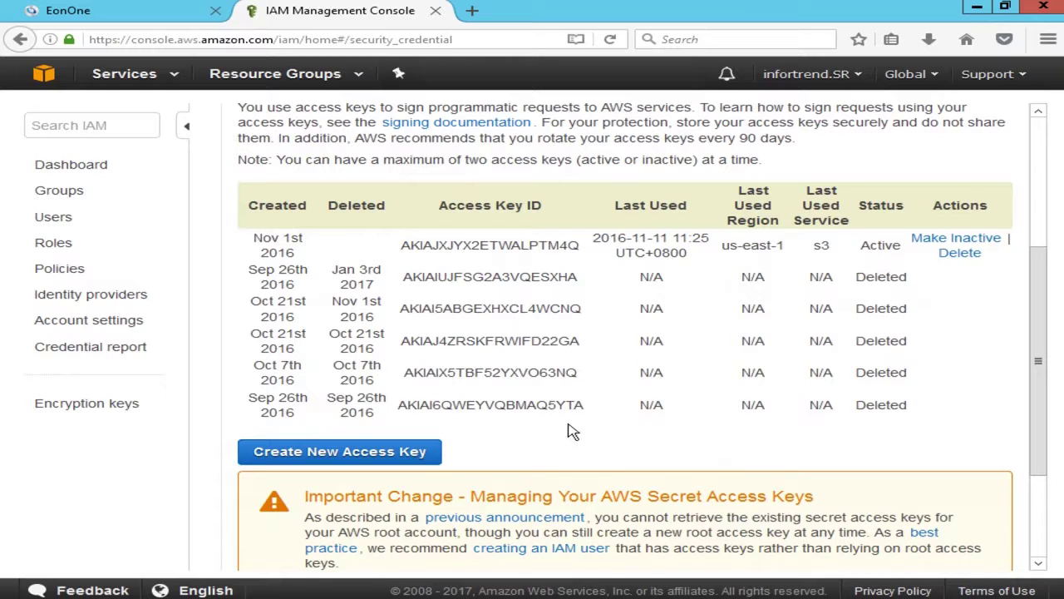
pyautogui.click(442, 456)
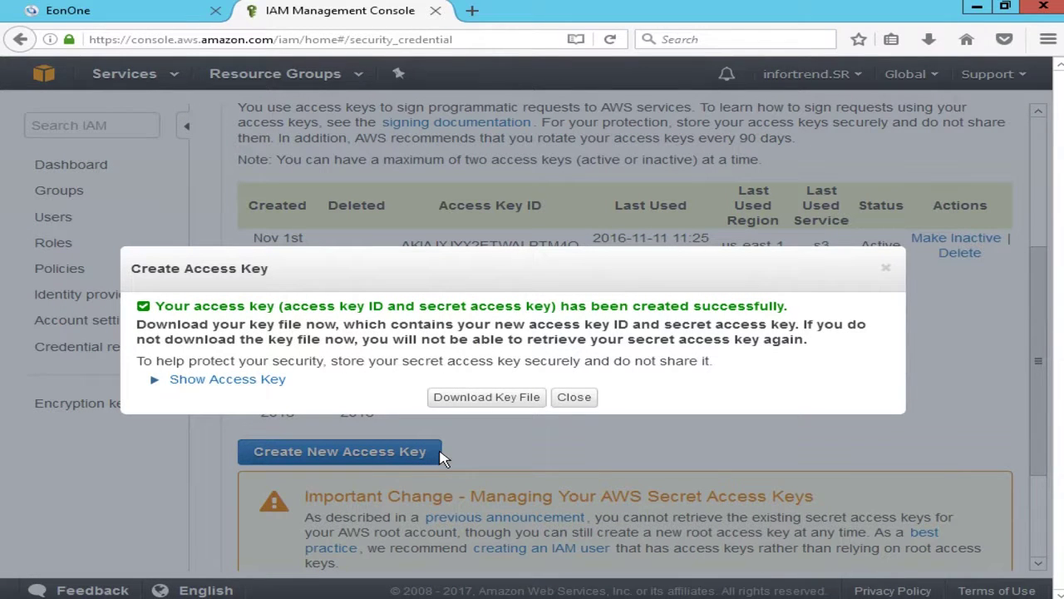
pyautogui.click(186, 391)
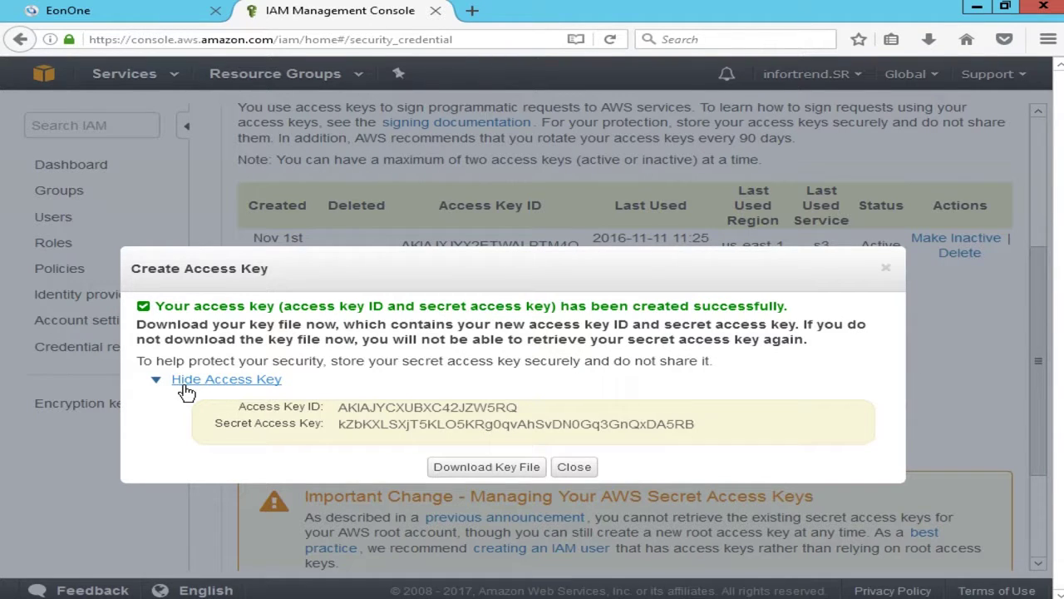
pyautogui.click(522, 468)
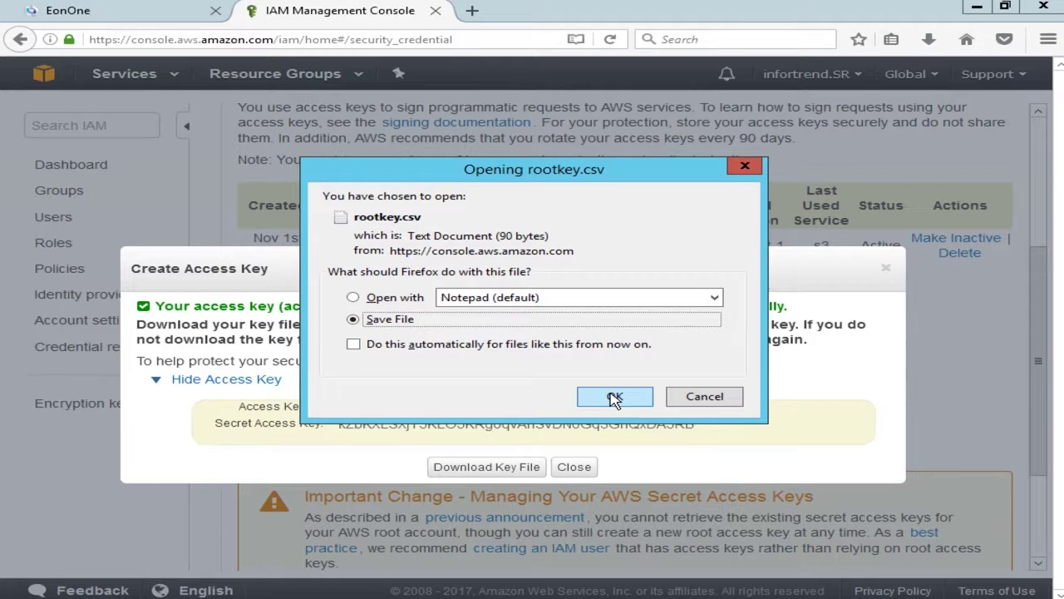
pyautogui.click(614, 398)
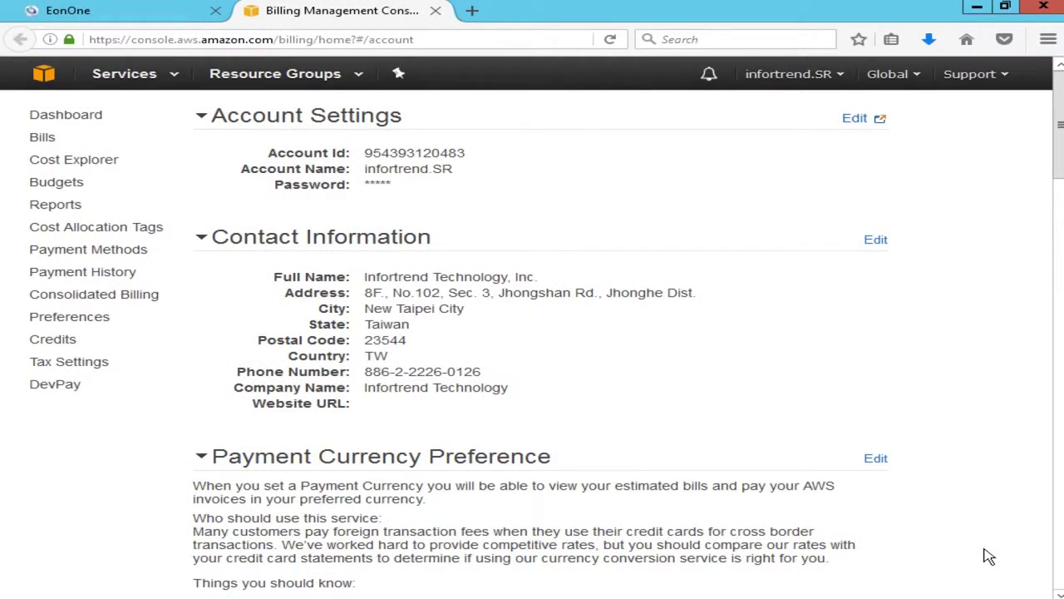
# Step: Open the IAM users list by way of the AWS account's security credentials
pyautogui.click(802, 77)
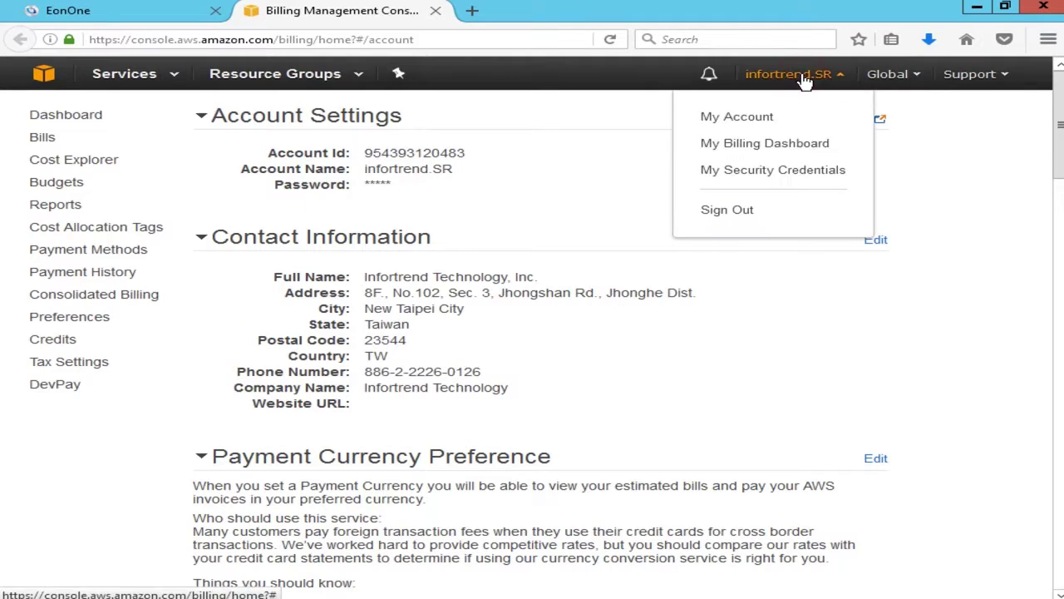
pyautogui.click(804, 172)
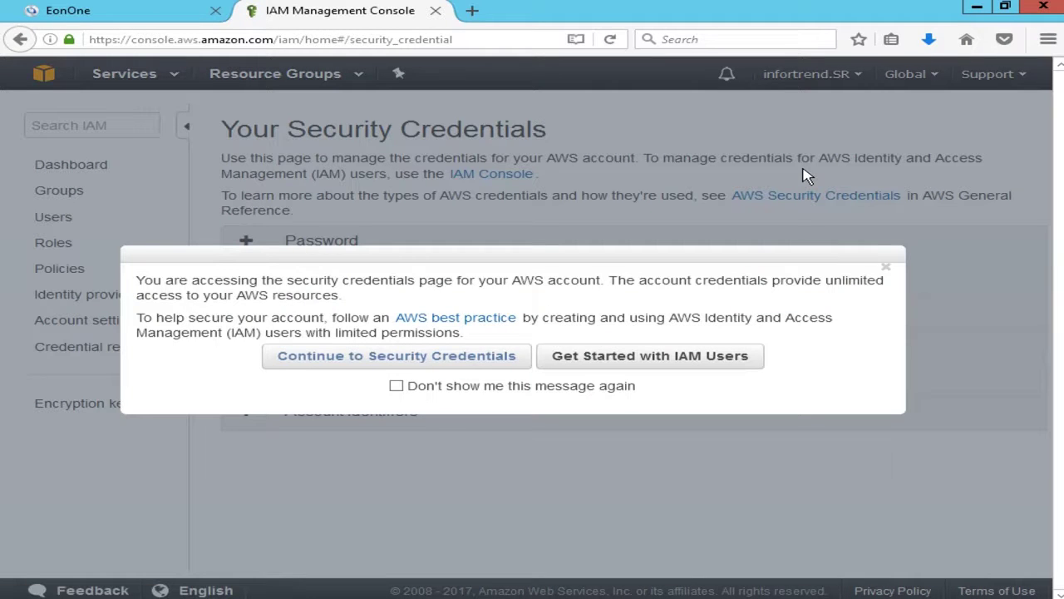
pyautogui.click(734, 361)
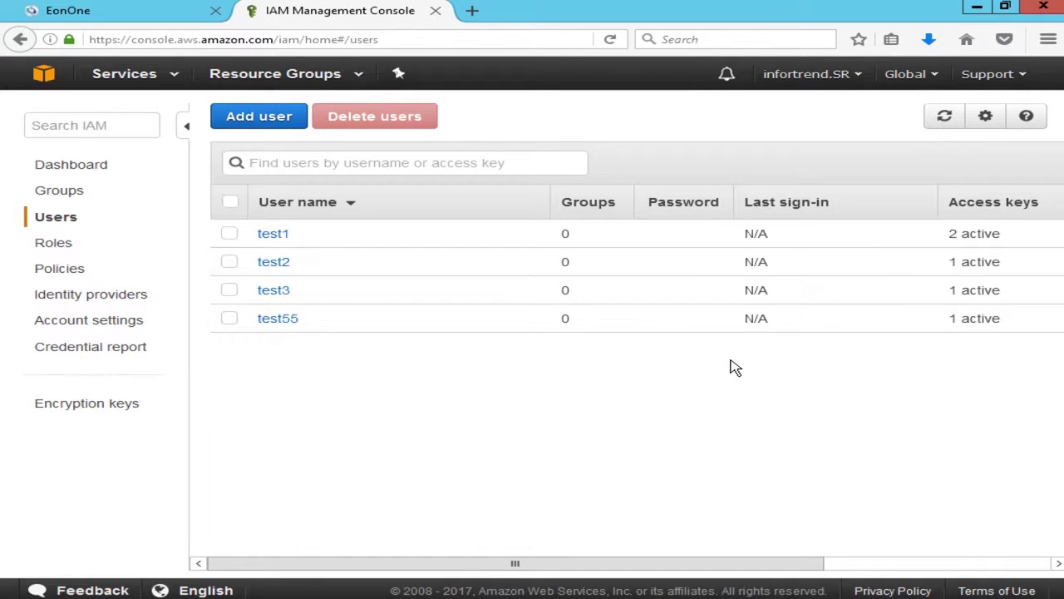
# Step: Start a new IAM user named User1 with Programmatic access and proceed to its permissions
pyautogui.click(252, 124)
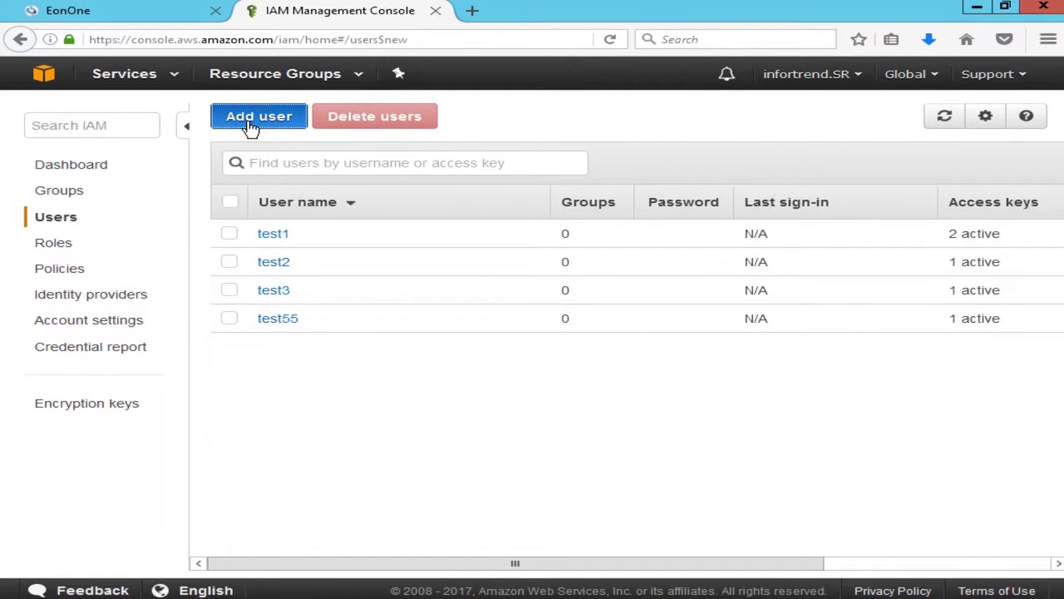
pyautogui.click(308, 278)
pyautogui.write('User')
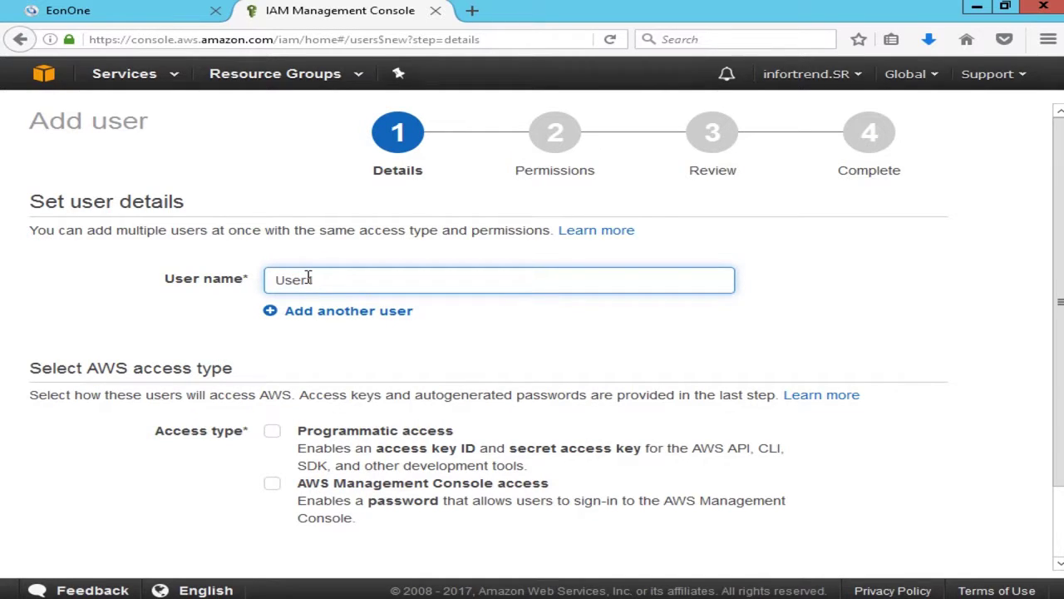
pyautogui.write('1')
pyautogui.click(280, 437)
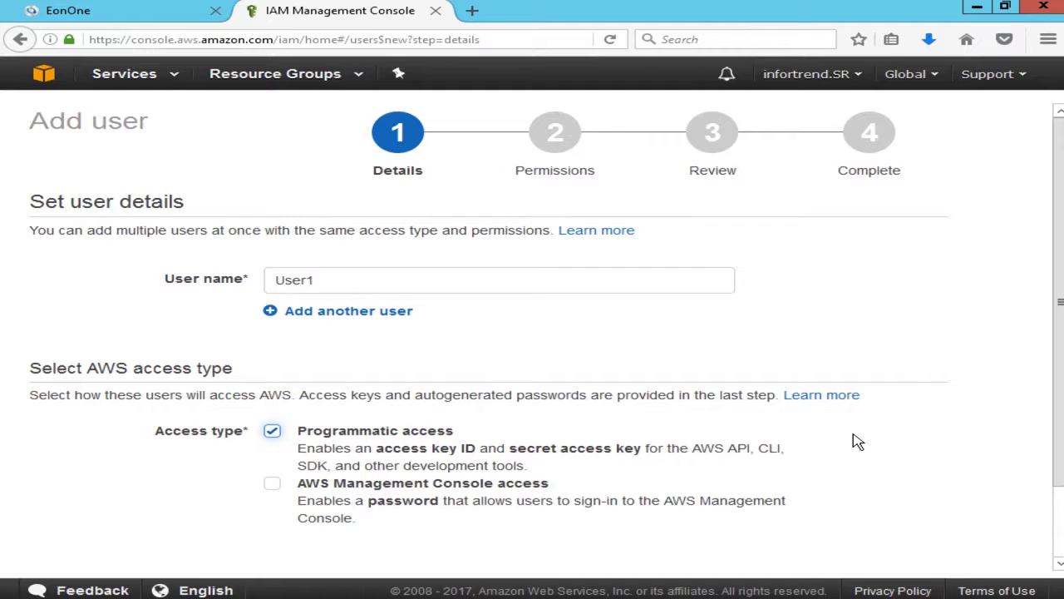
pyautogui.scroll(-2, 857, 450)
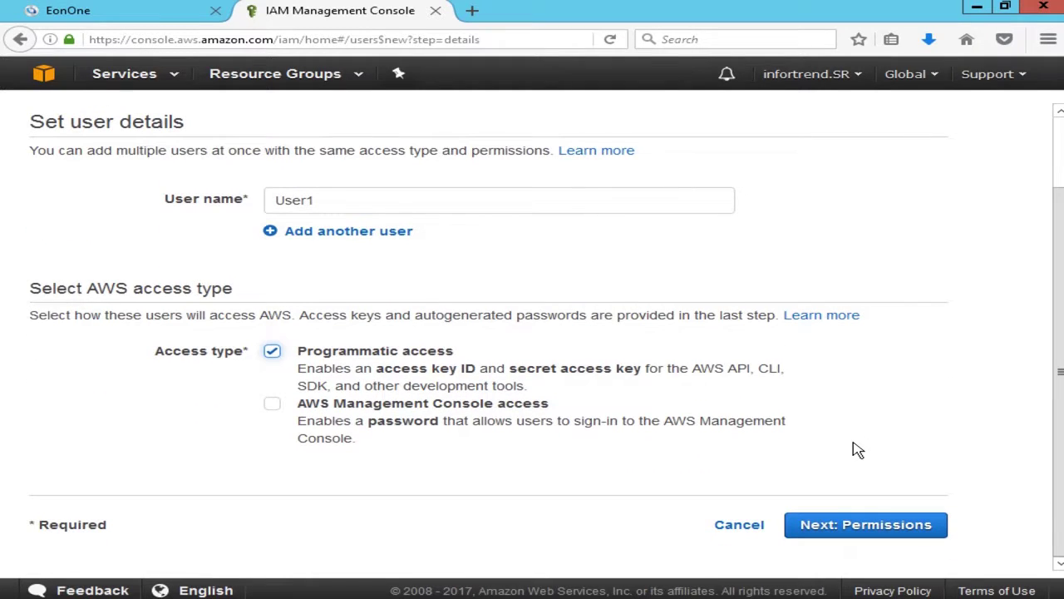
pyautogui.click(889, 539)
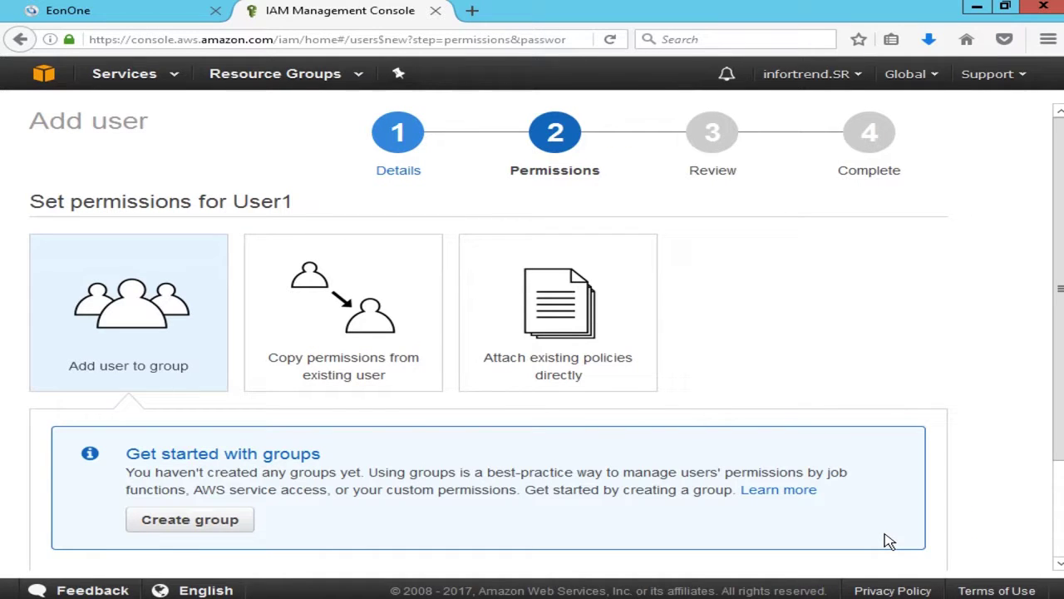
# Step: Attach the existing policy AmazonS3FullAccess directly to User1 and create the user
pyautogui.click(634, 339)
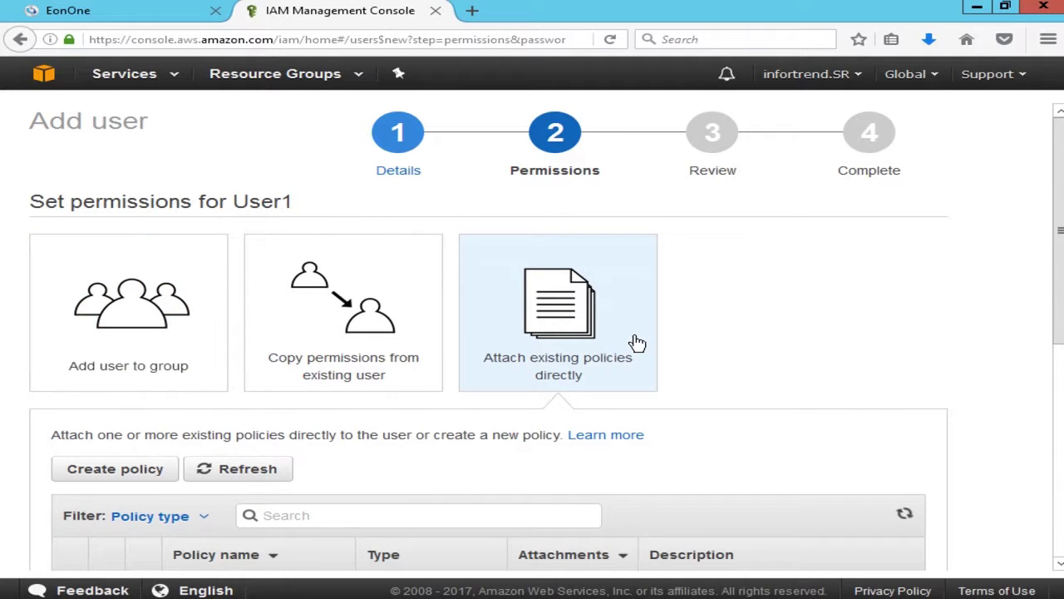
pyautogui.scroll(-5, 712, 356)
pyautogui.click(371, 281)
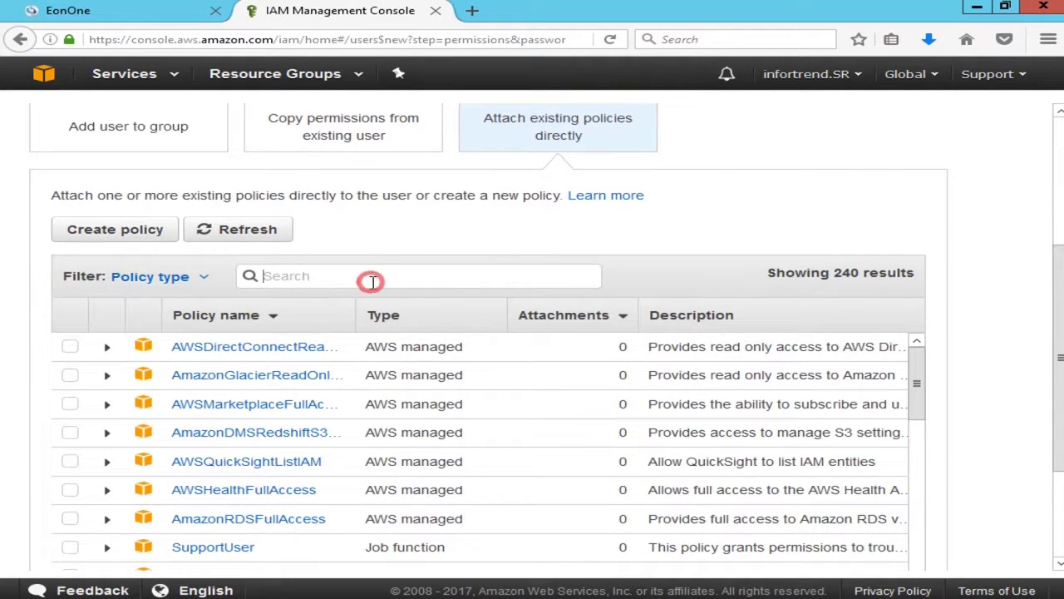
pyautogui.write('S3')
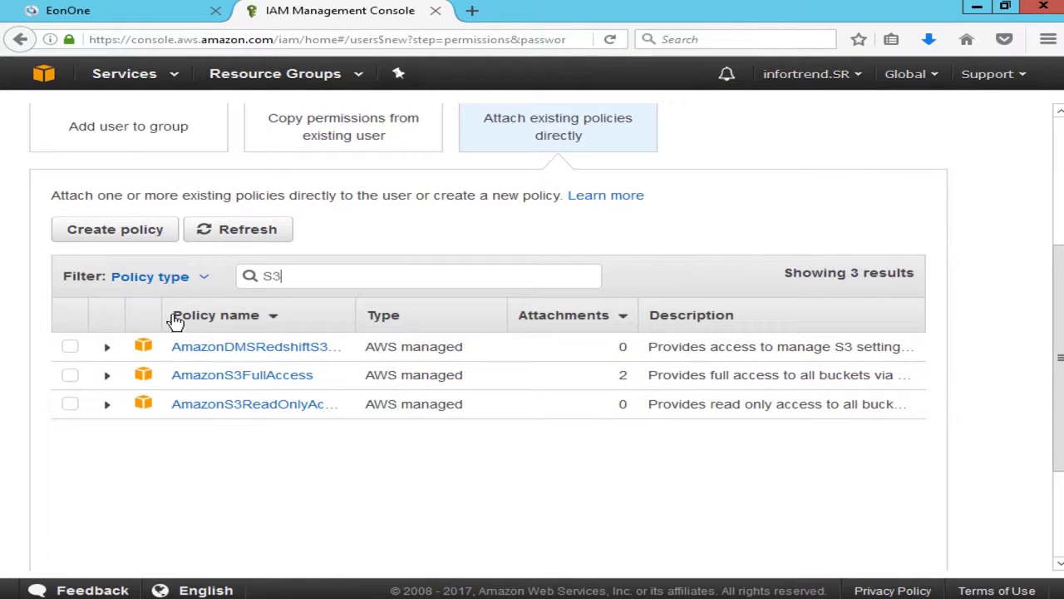
pyautogui.click(73, 379)
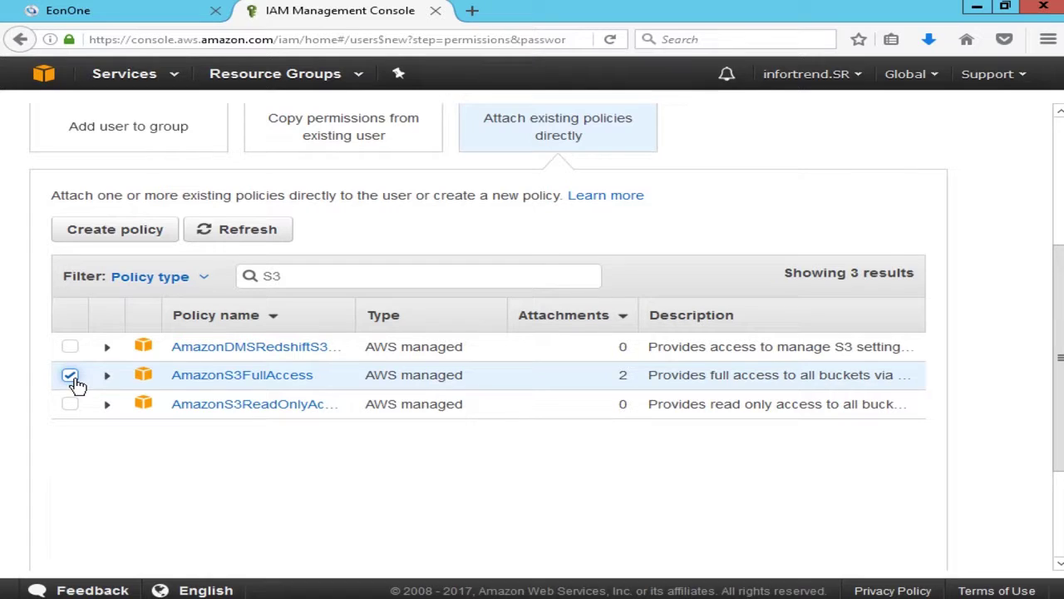
pyautogui.scroll(-3, 823, 449)
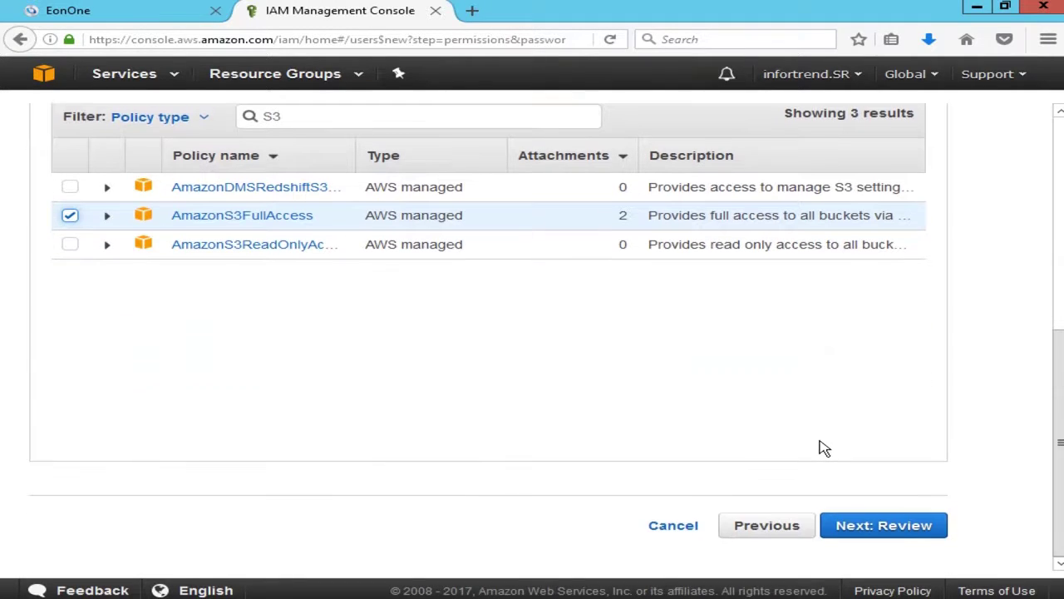
pyautogui.click(886, 539)
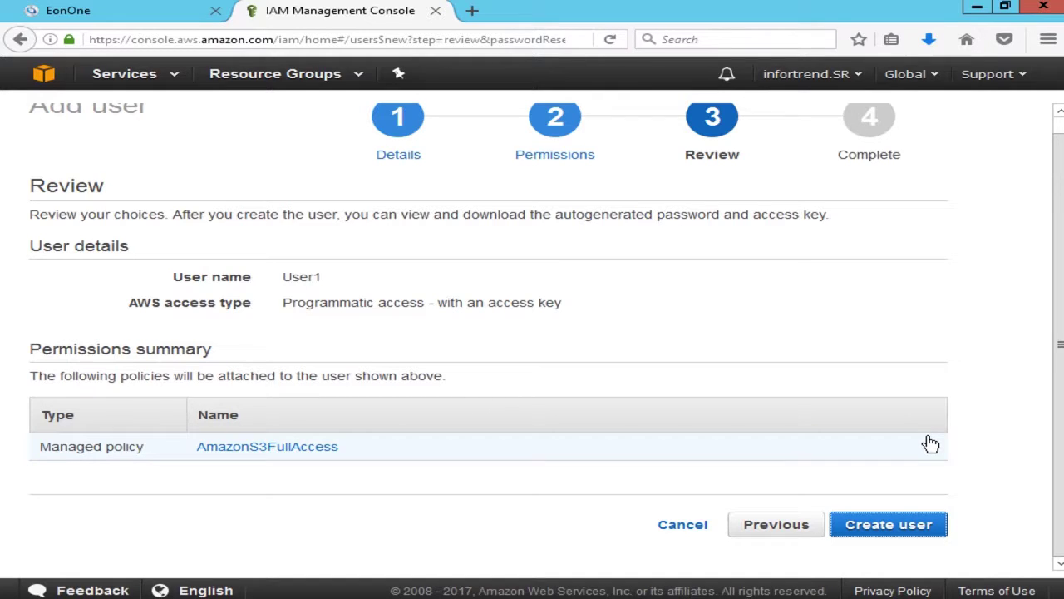
pyautogui.click(936, 541)
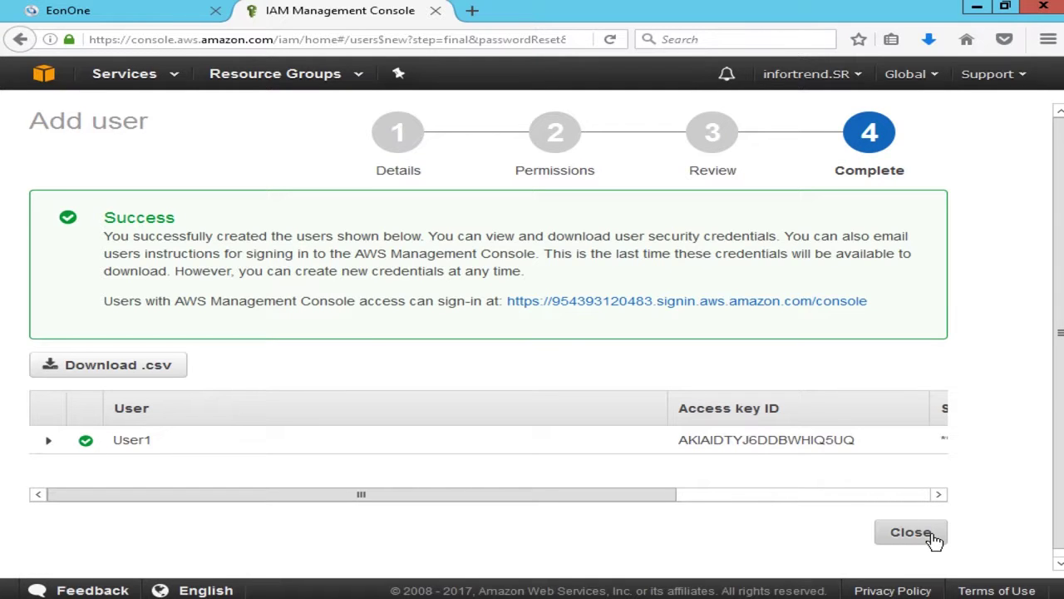
# Step: Reveal User1's secret access key and save the user's credentials as credentials.csv
pyautogui.moveTo(669, 495); pyautogui.dragTo(898, 499)
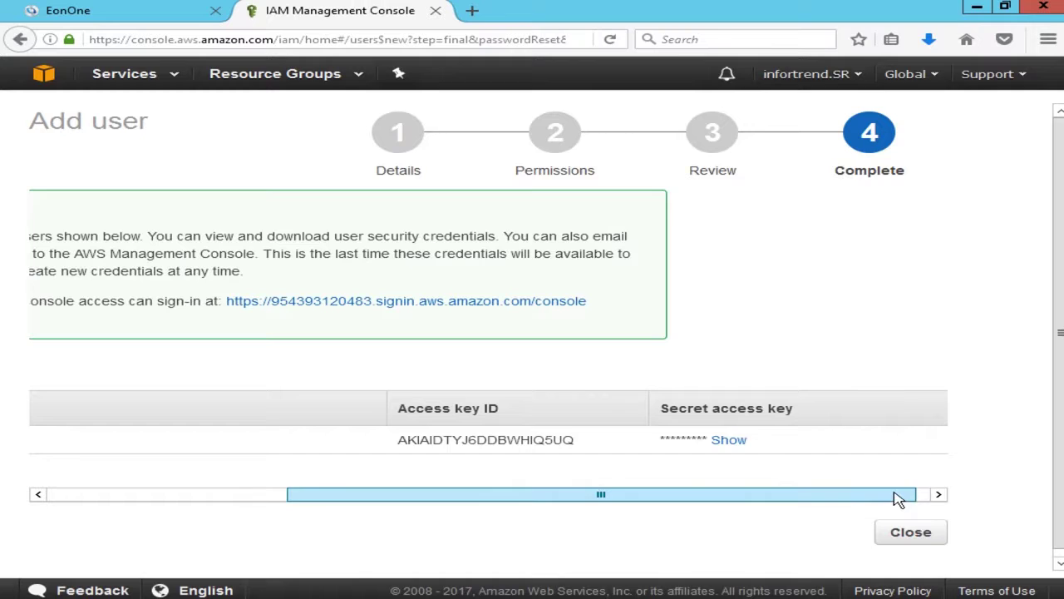
pyautogui.doubleClick(720, 443)
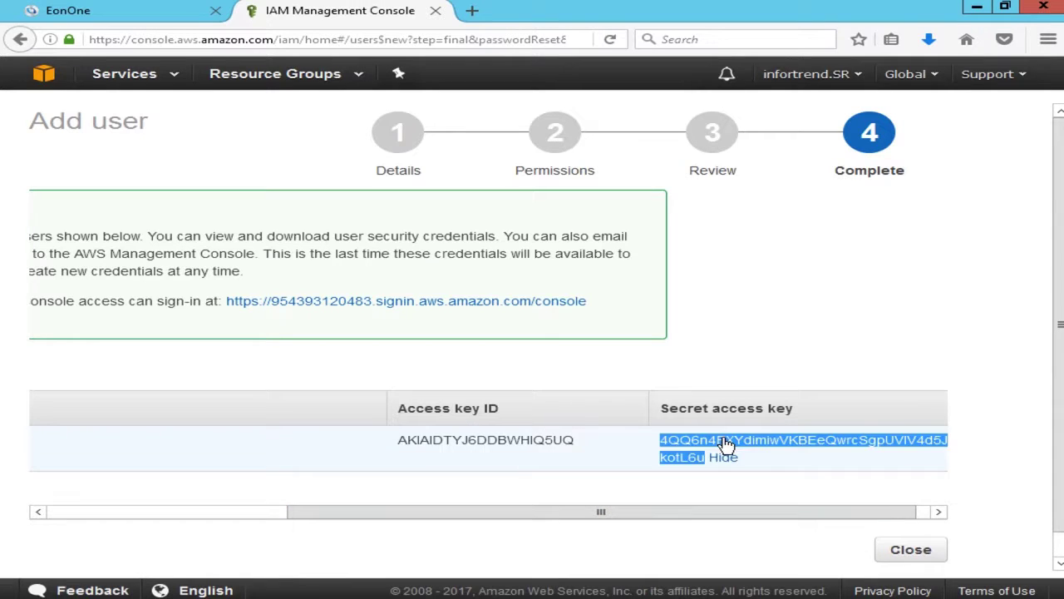
pyautogui.click(780, 497)
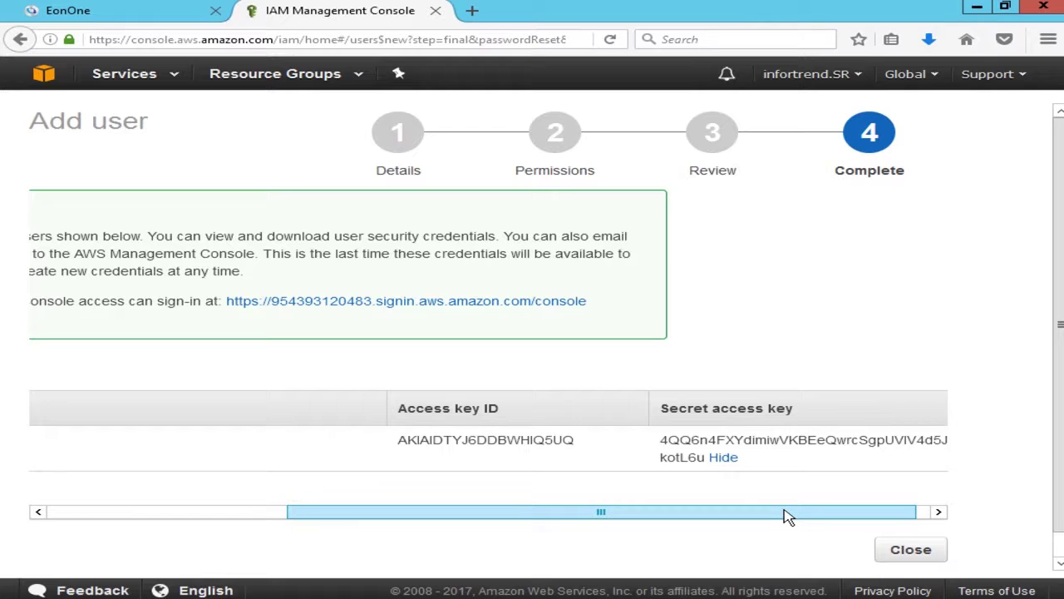
pyautogui.moveTo(788, 515); pyautogui.dragTo(486, 512)
pyautogui.click(167, 370)
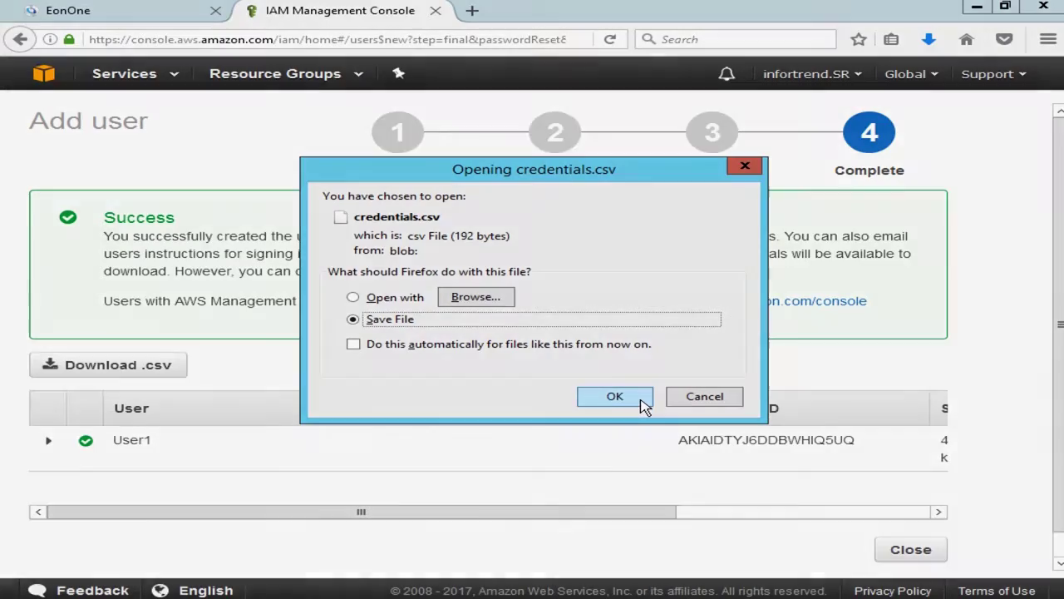
pyautogui.click(642, 401)
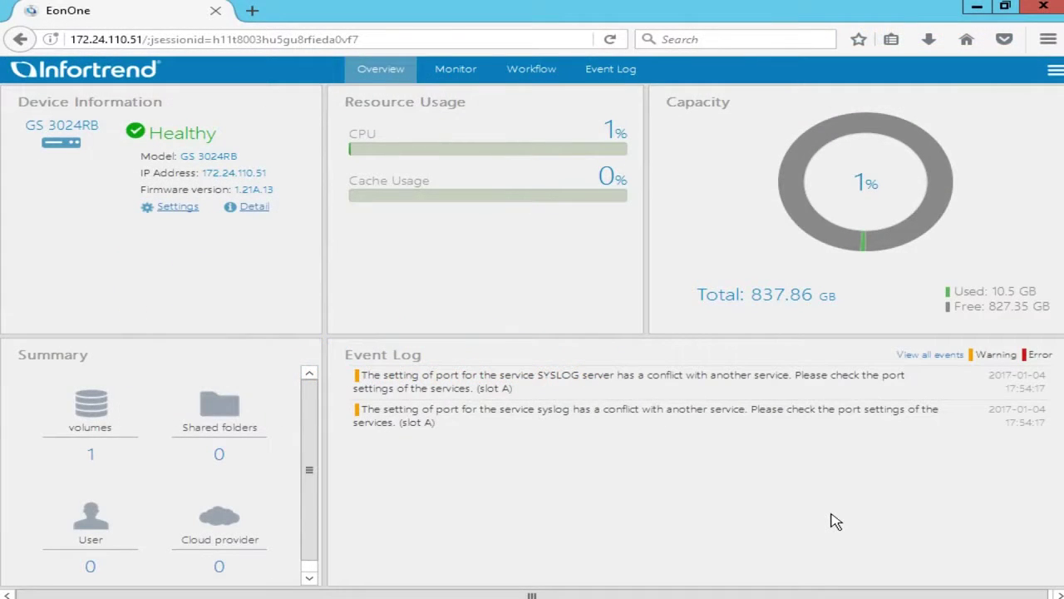
# Step: Switch to EonOne and show the cloud providers in the GS 3024RB's Backup & Restore settings
pyautogui.click(162, 209)
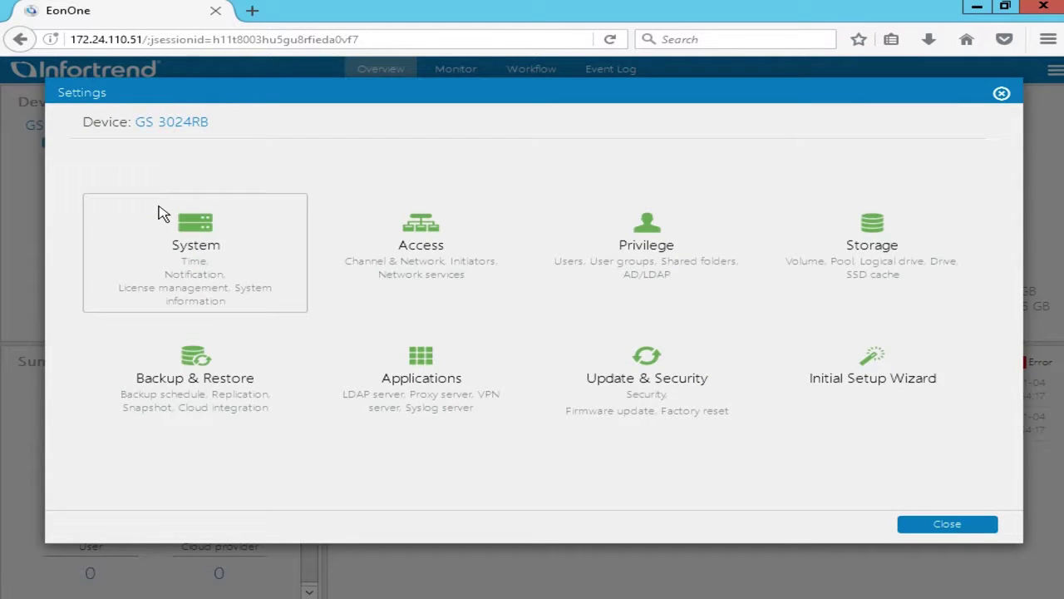
pyautogui.click(286, 370)
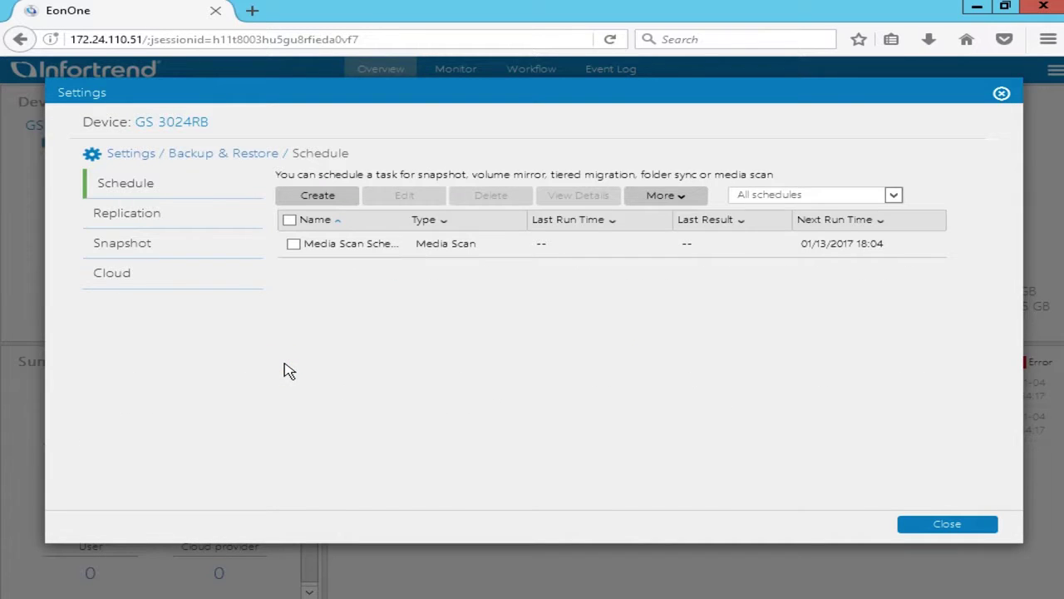
pyautogui.click(205, 283)
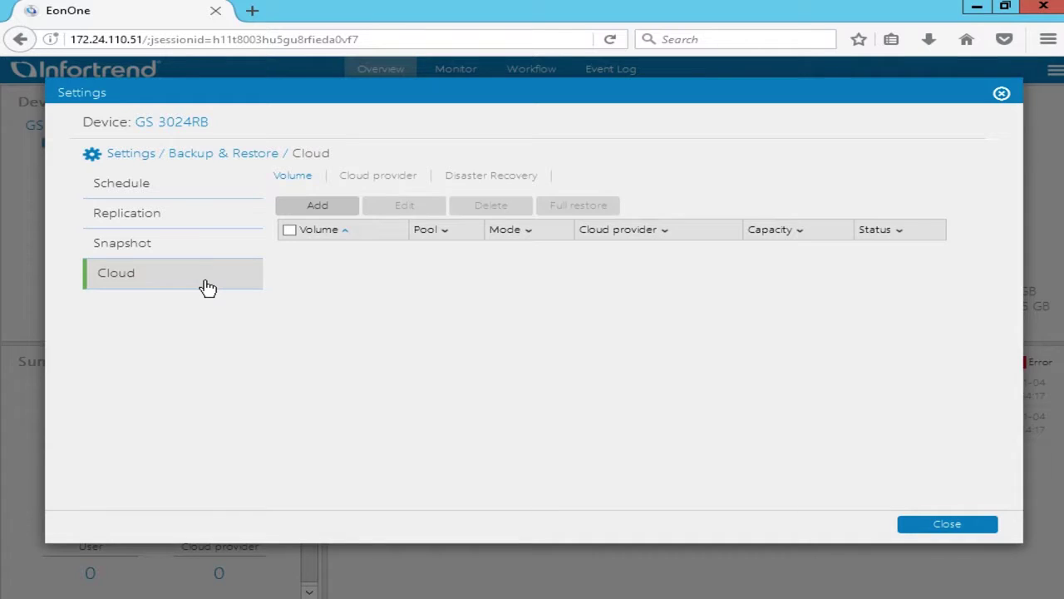
pyautogui.click(406, 177)
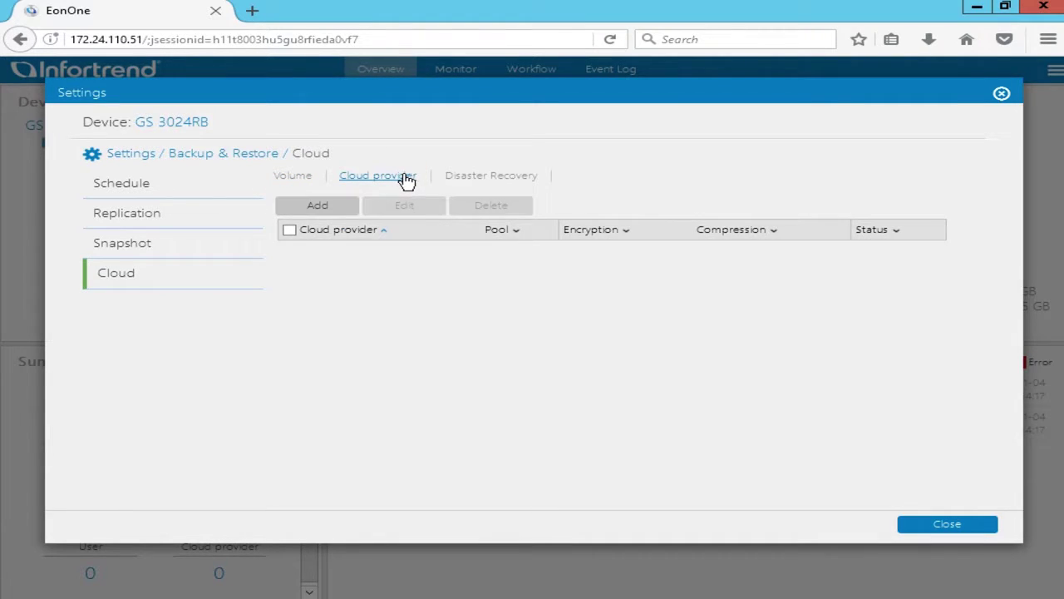
# Step: Start a new cloud provider for Pool-1 with Amazon S3 Storage as the cloud vendor
pyautogui.click(343, 208)
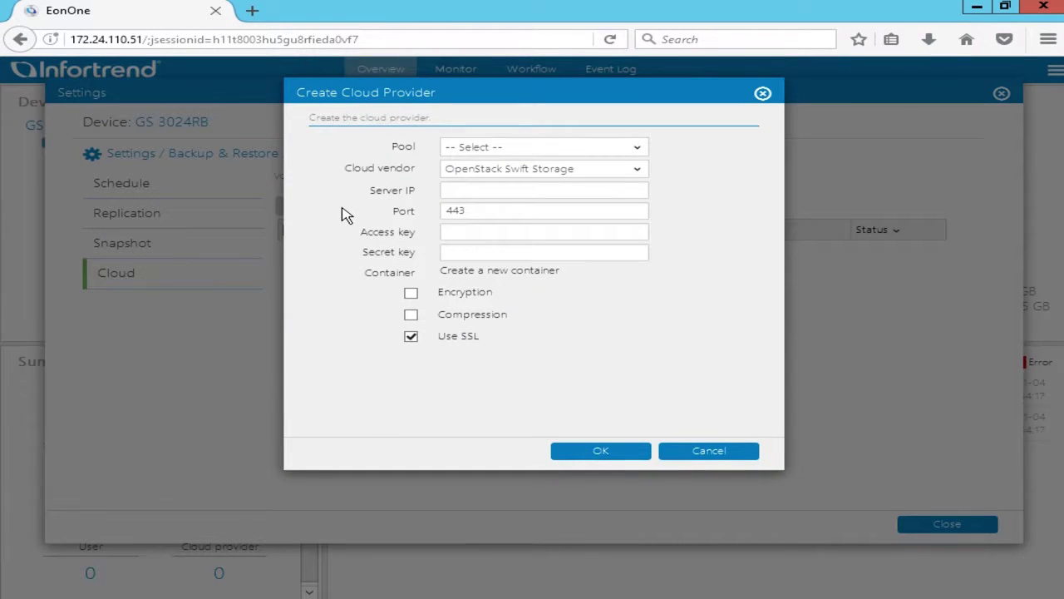
pyautogui.click(635, 147)
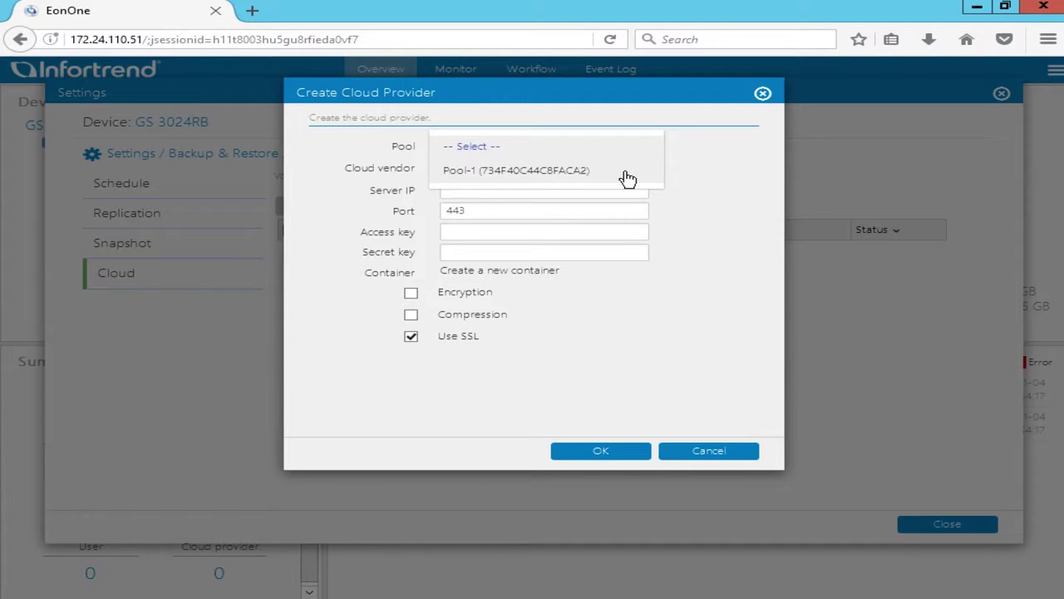
pyautogui.click(626, 173)
pyautogui.click(628, 176)
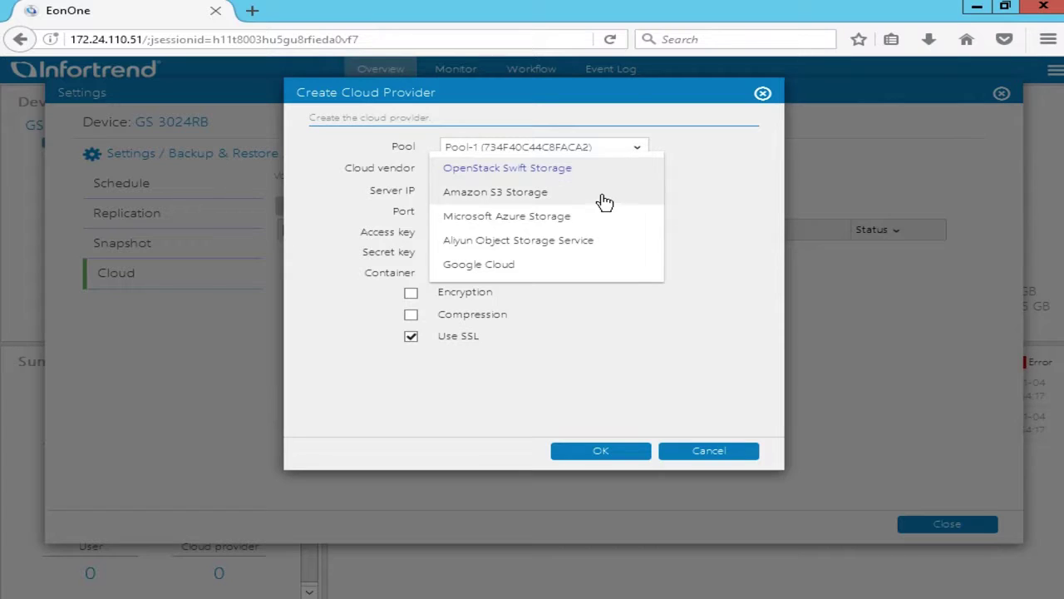
pyautogui.click(603, 200)
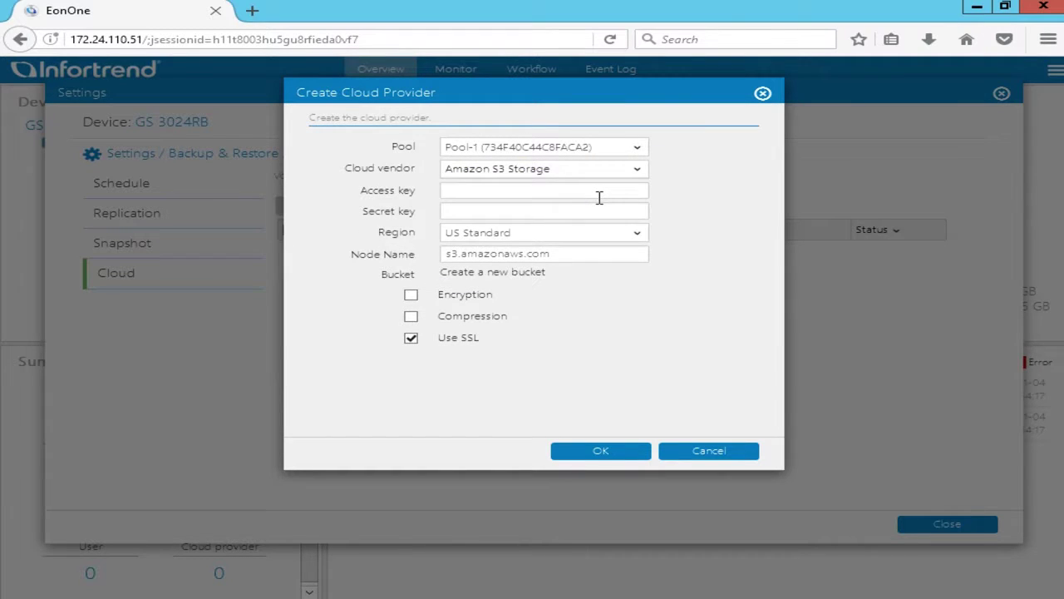
# Step: Copy the AWS access key ID from the rootkey file in Notepad into the cloud provider's Access key field
pyautogui.click(599, 197)
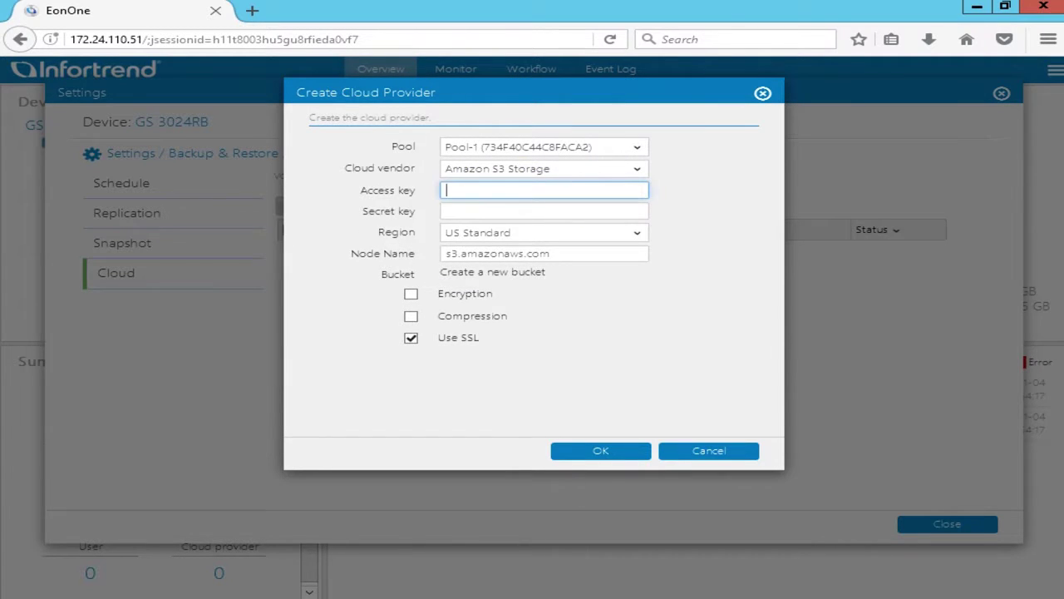
pyautogui.hotkey('alt', 'Tab')
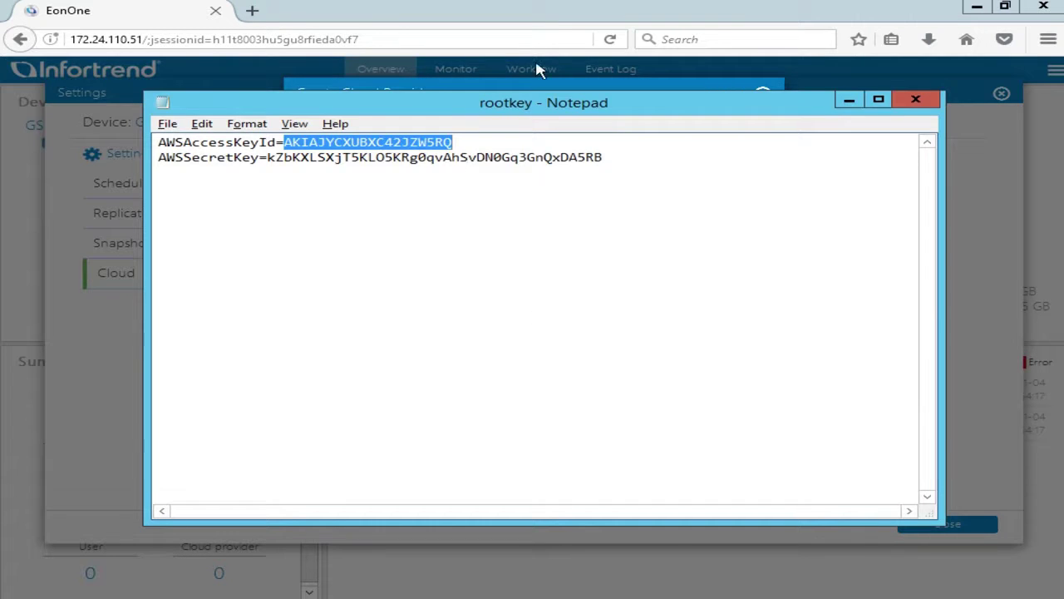
pyautogui.click(544, 16)
pyautogui.hotkey('ctrl', 'v')
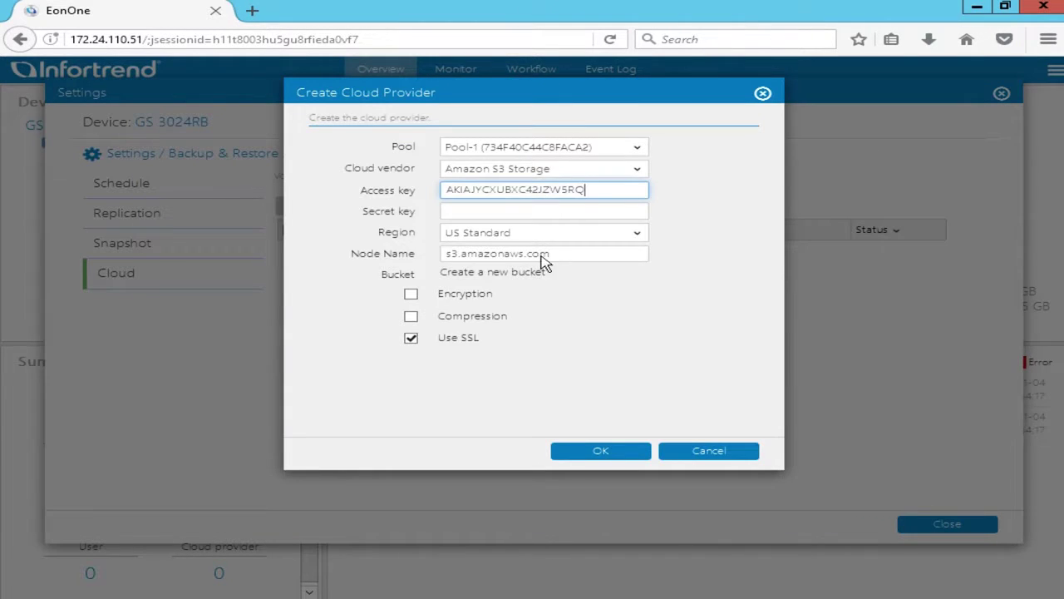
# Step: Copy the AWS secret key from the rootkey file into the Secret key field and set the region to Singapore
pyautogui.hotkey('alt', 'Tab')
pyautogui.moveTo(613, 157); pyautogui.dragTo(267, 157)
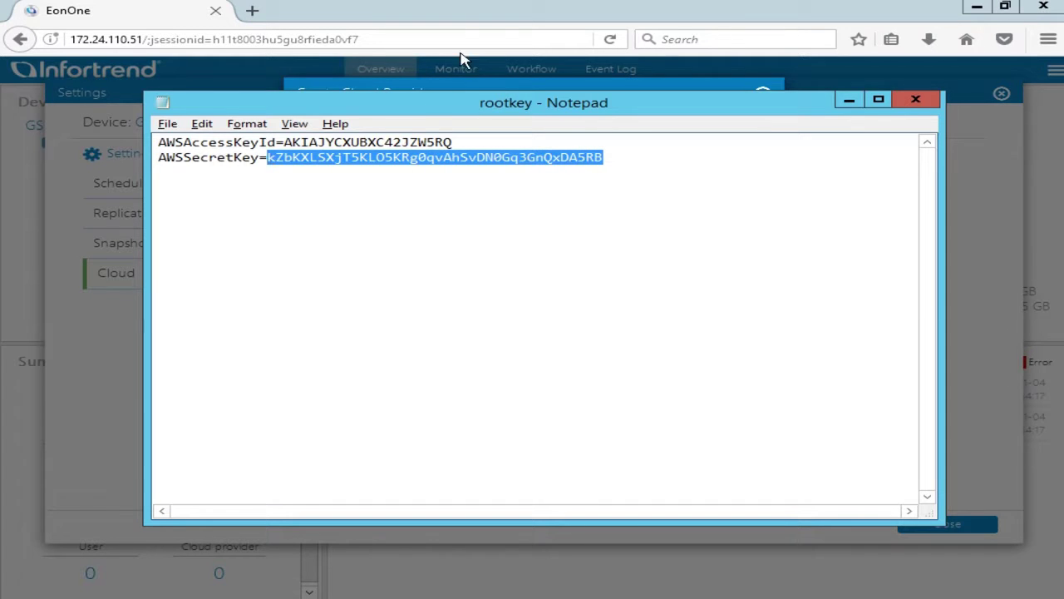
pyautogui.click(468, 24)
pyautogui.click(504, 210)
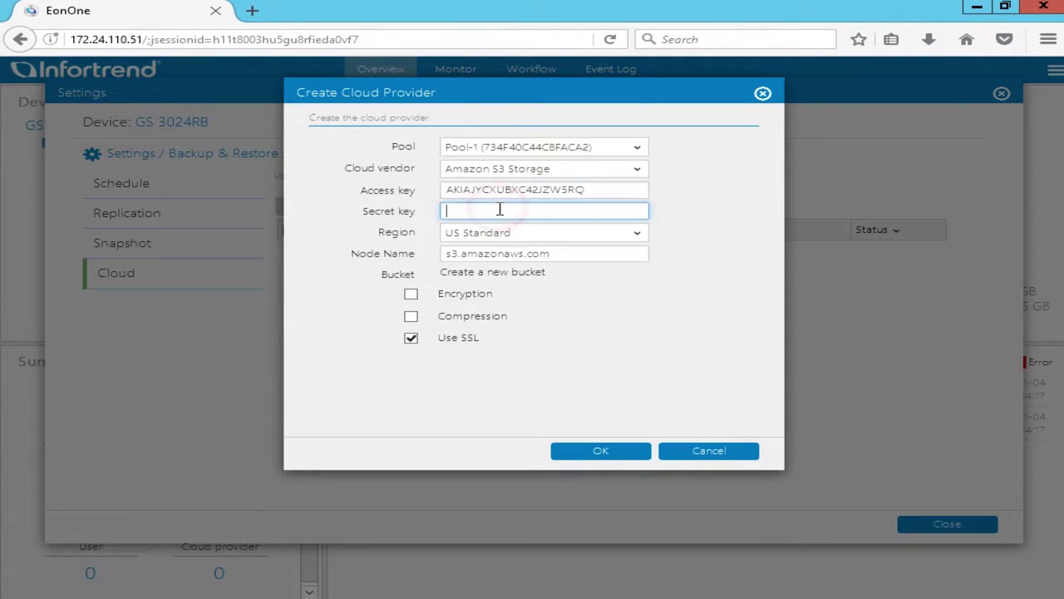
pyautogui.hotkey('ctrl', 'v')
pyautogui.click(634, 232)
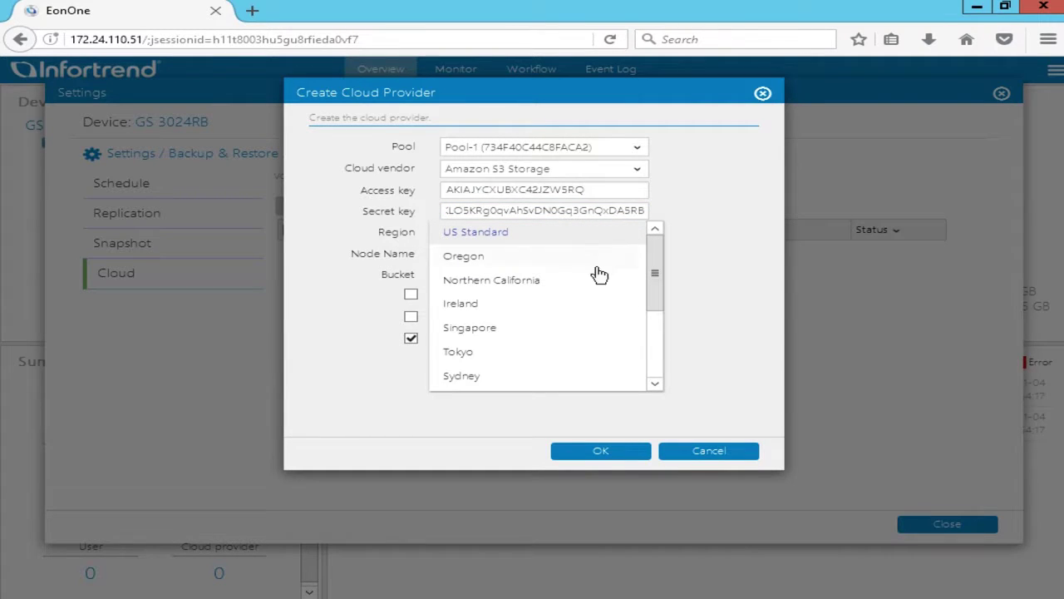
pyautogui.click(509, 330)
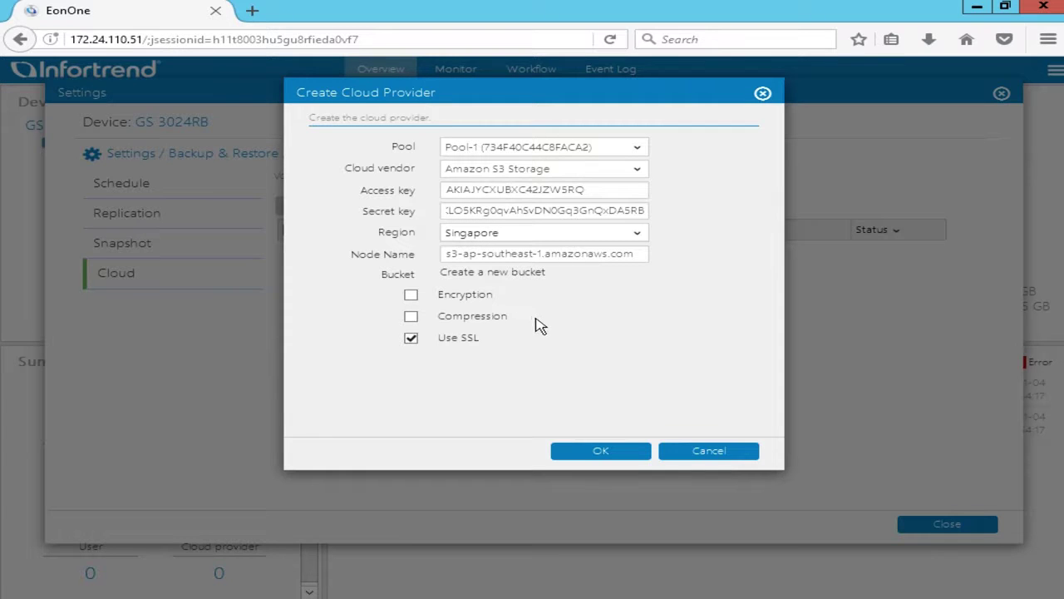
# Step: Create the Amazon S3 cloud provider for Pool-1 and confirm the mapping relationship
pyautogui.click(631, 457)
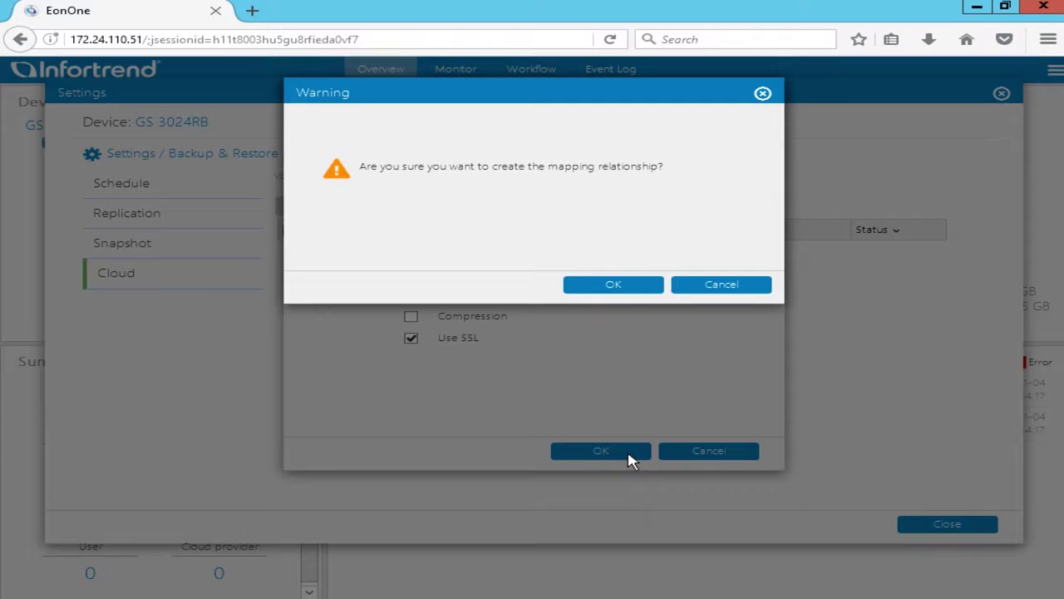
pyautogui.click(645, 286)
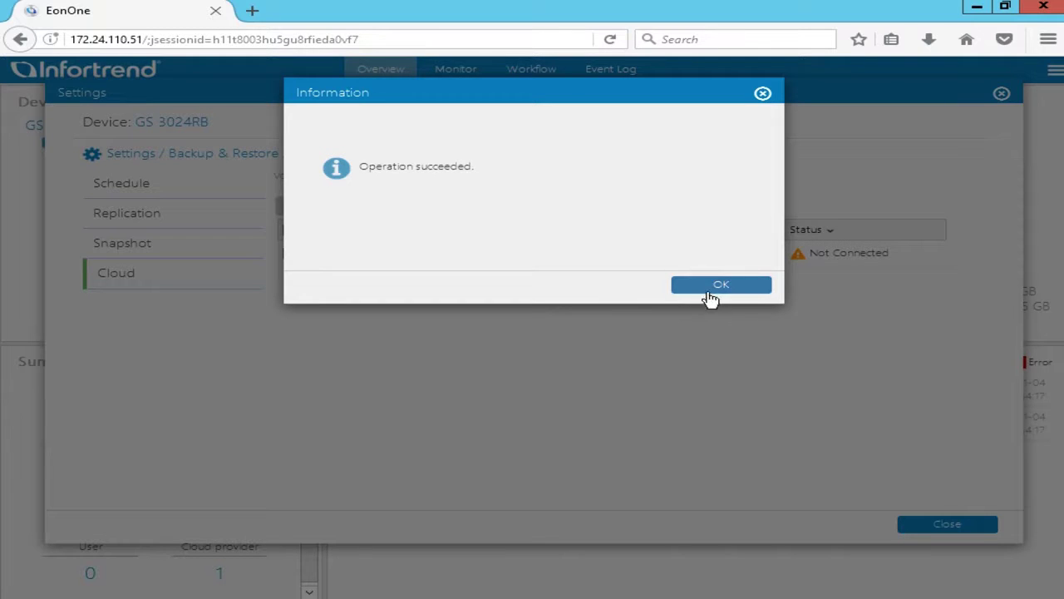
pyautogui.click(739, 287)
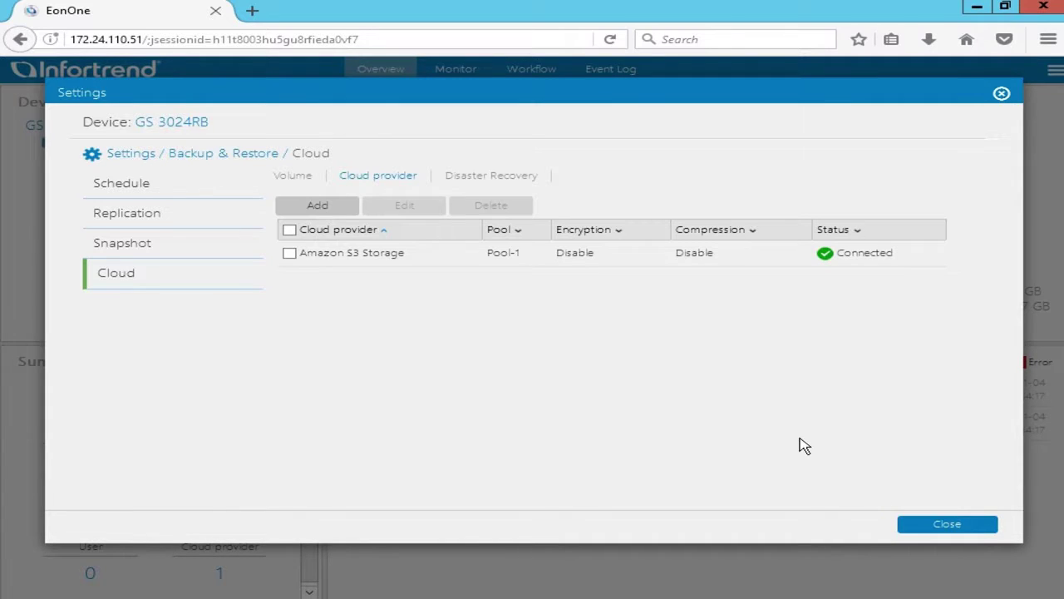
# Step: Start a new cloud volume on Pool-1 in cache mode with Fully cache enabled and the flush period set to Continue
pyautogui.click(305, 181)
pyautogui.click(344, 208)
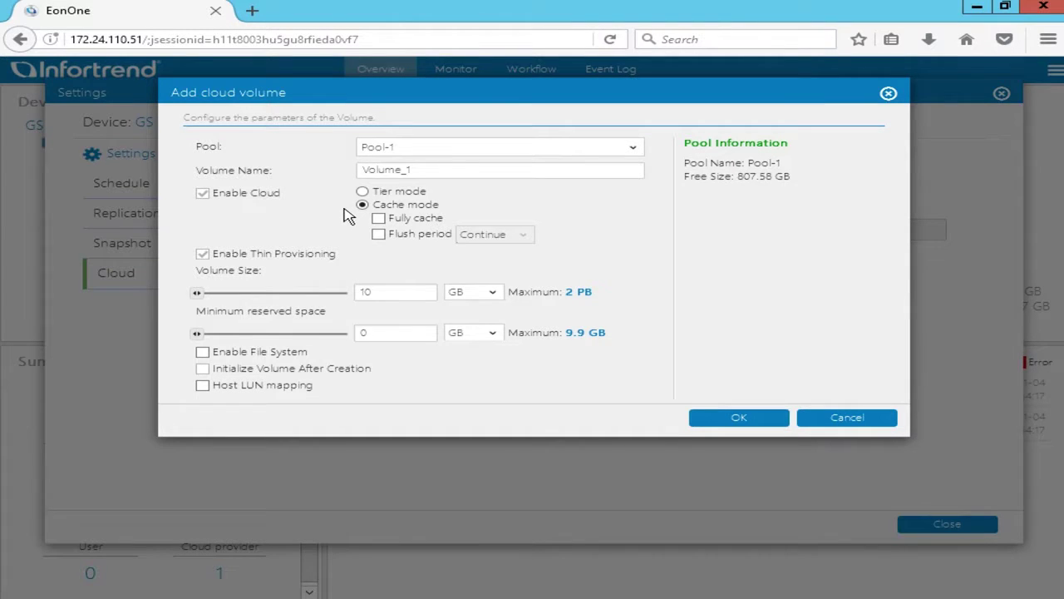
pyautogui.click(378, 219)
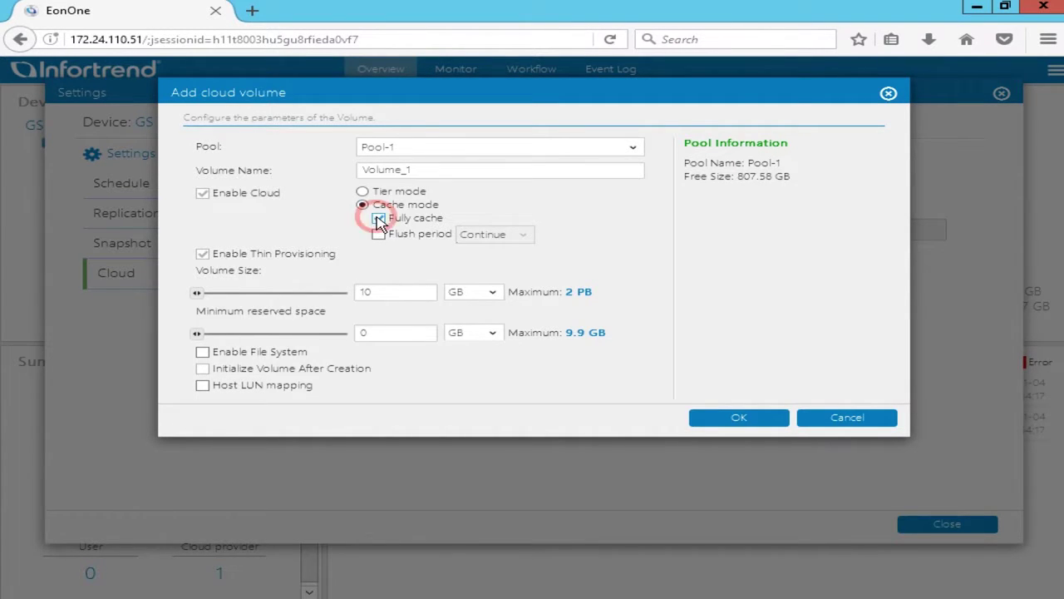
pyautogui.click(378, 236)
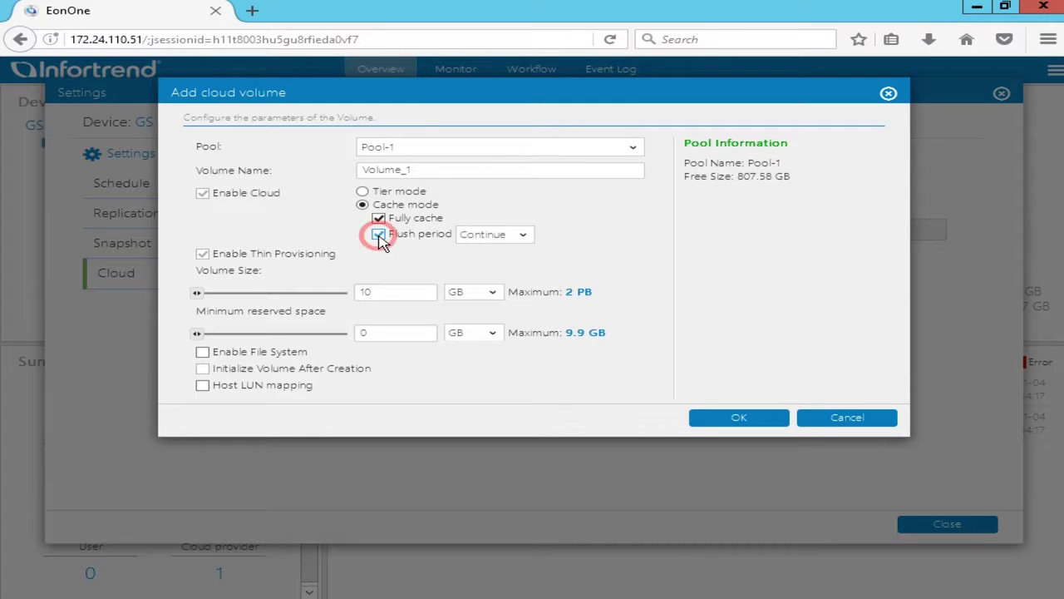
pyautogui.click(515, 236)
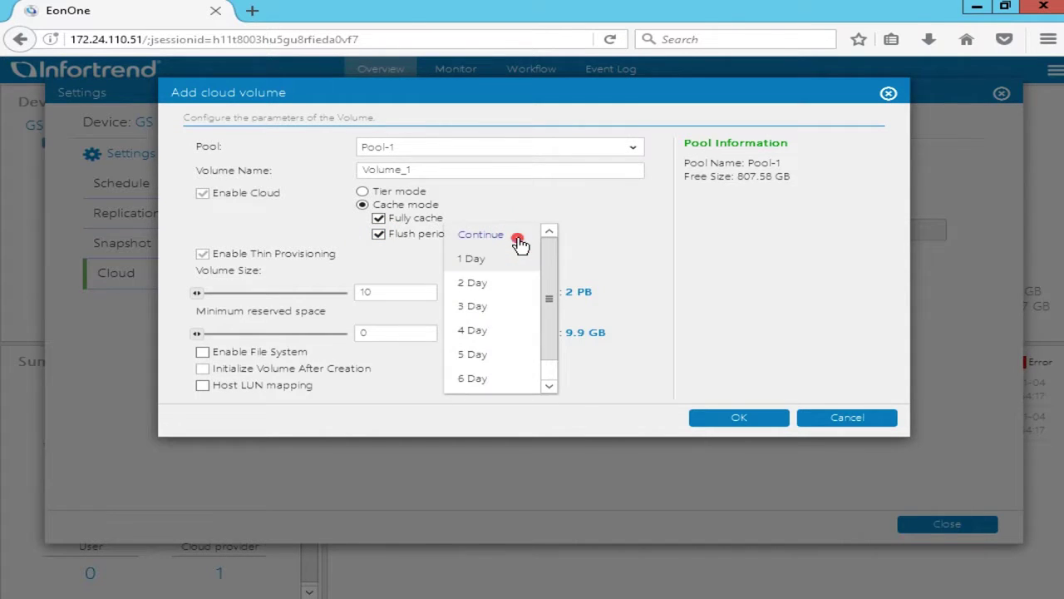
pyautogui.click(515, 239)
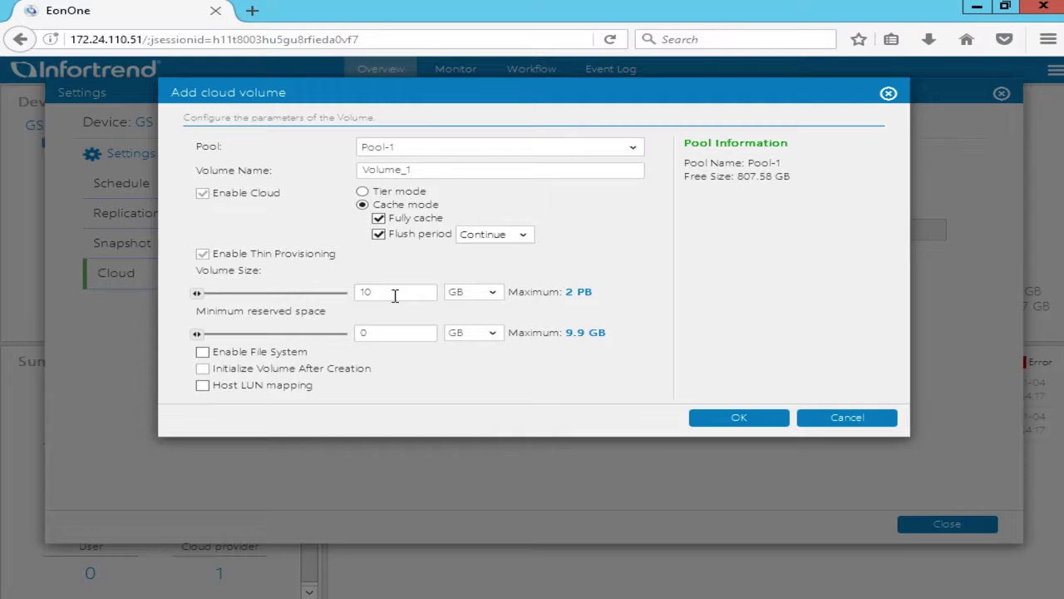
# Step: Set the cloud volume size to 100 GB, enable Host LUN mapping, and create the volume
pyautogui.moveTo(393, 292); pyautogui.dragTo(262, 296)
pyautogui.write('100')
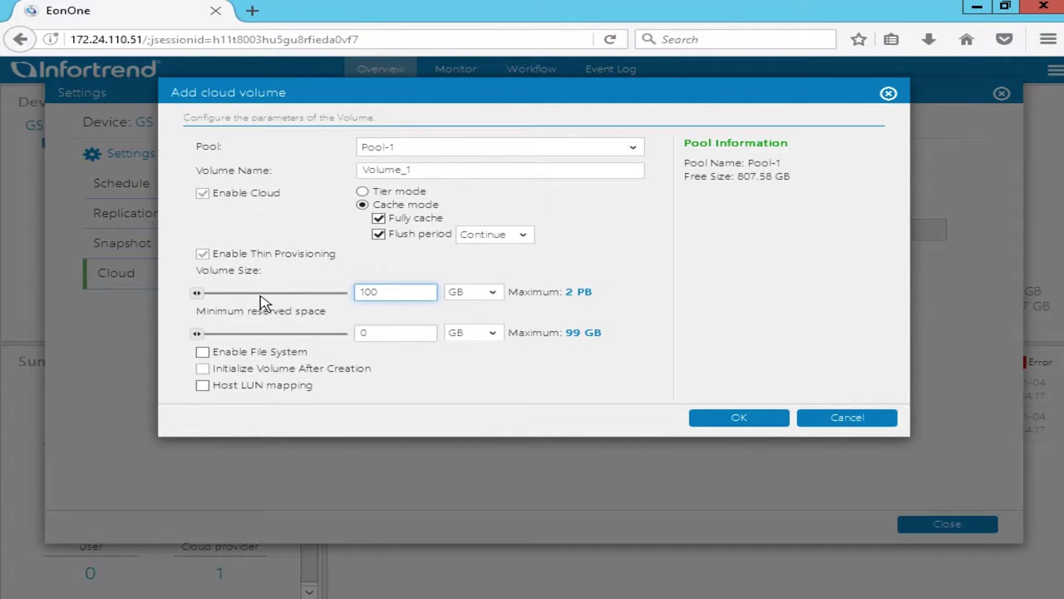
pyautogui.click(205, 391)
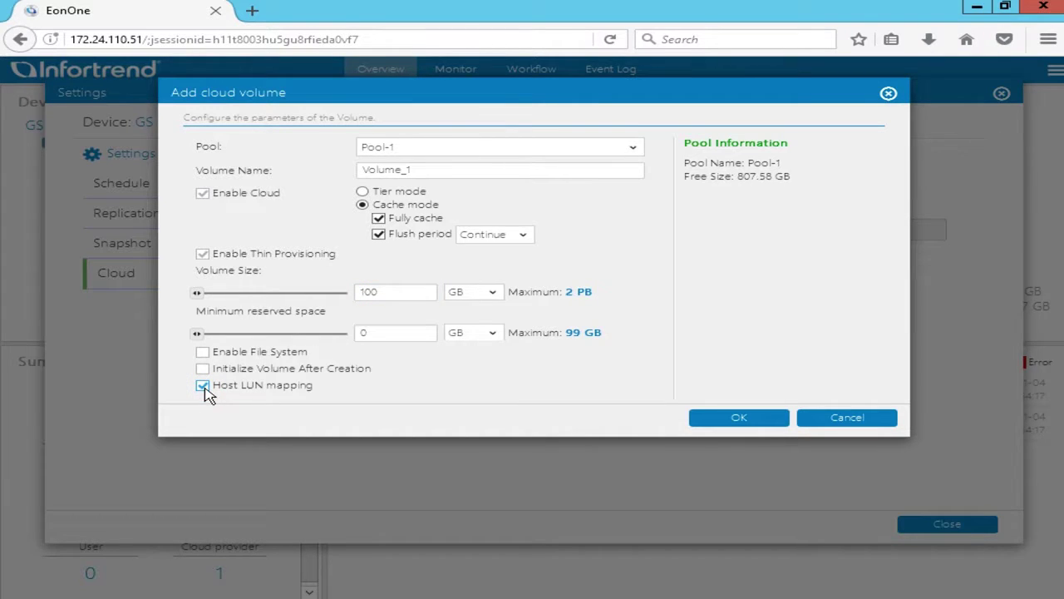
pyautogui.click(784, 417)
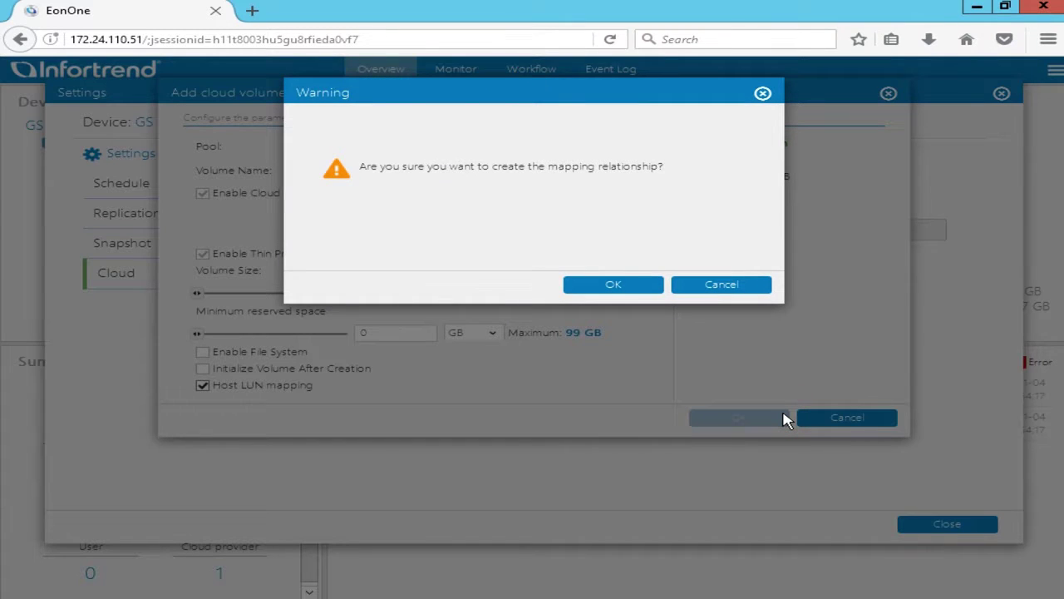
pyautogui.click(630, 287)
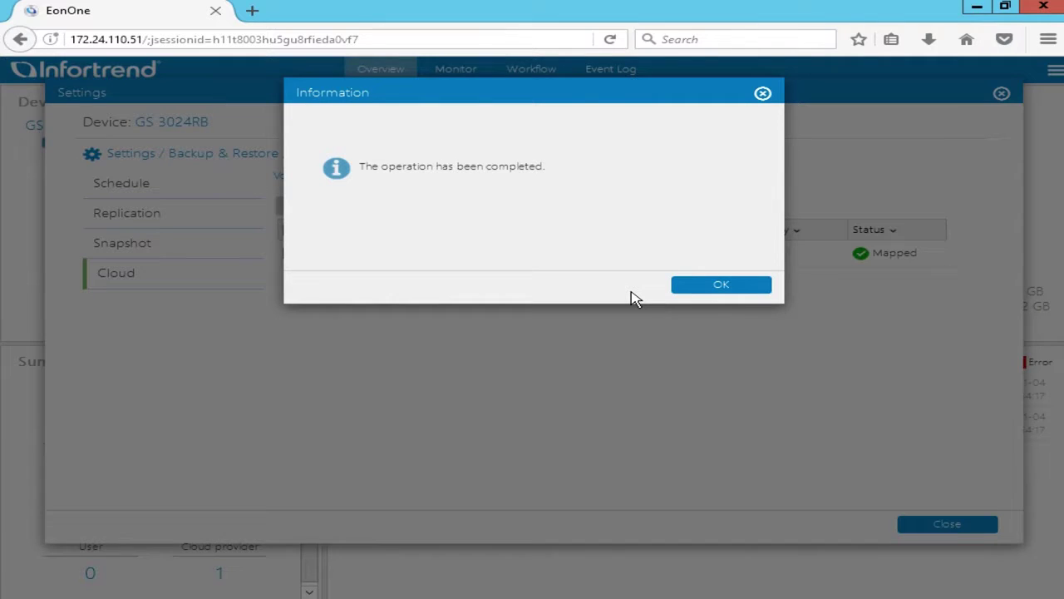
pyautogui.click(734, 290)
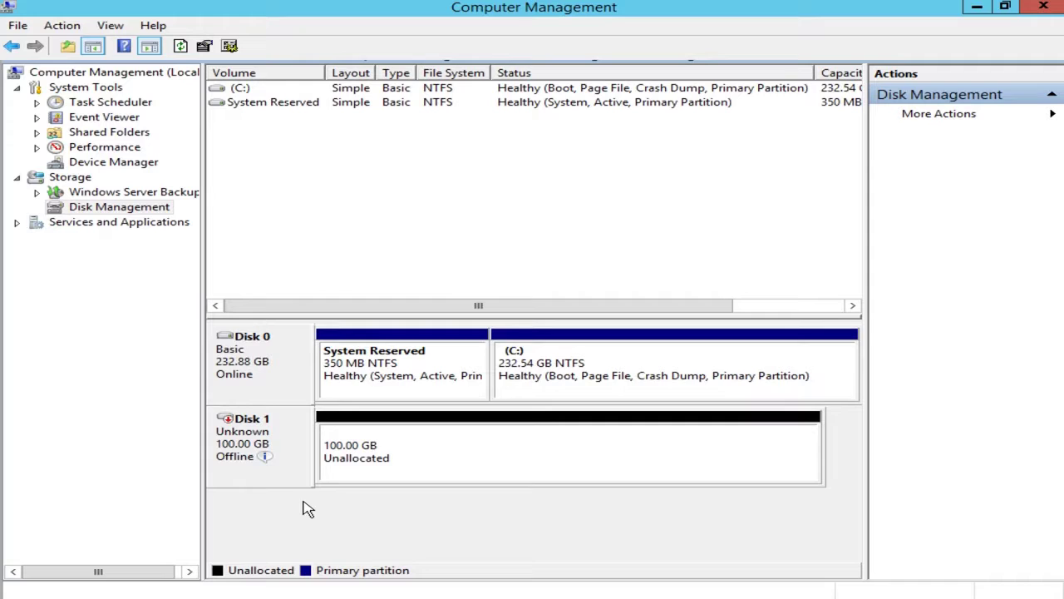
# Step: Bring the 100 GB Disk 1 online in Computer Management's disk list
pyautogui.rightClick(304, 470)
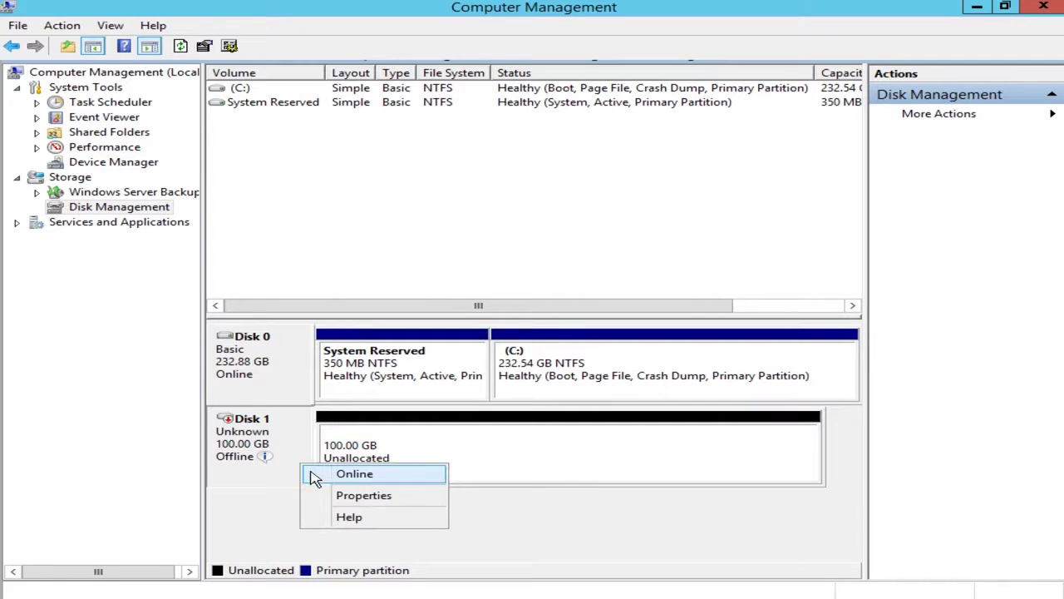
pyautogui.click(347, 478)
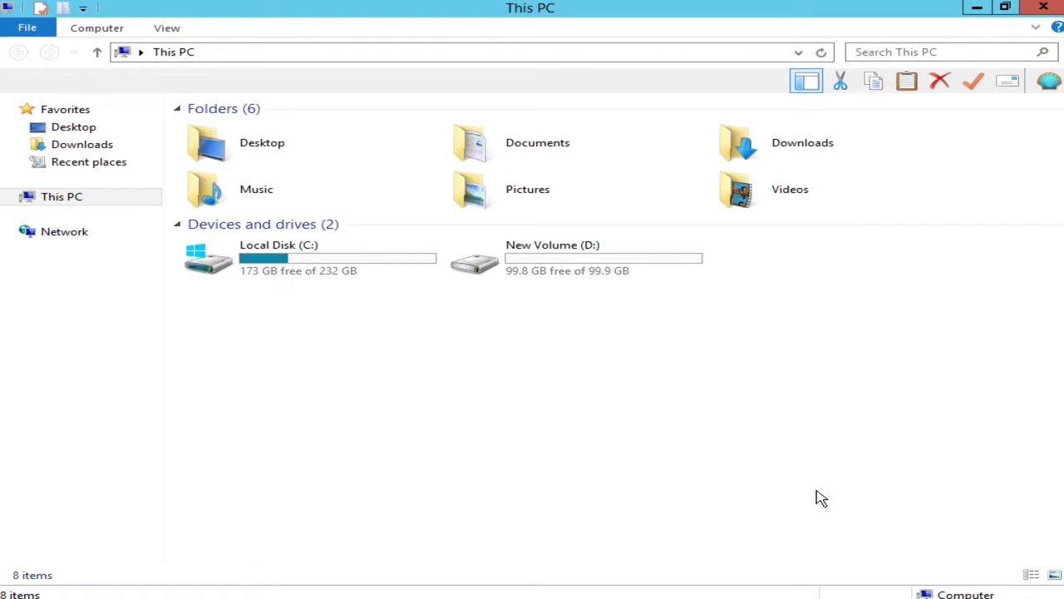
# Step: Create a text document named "Infortrend EonStor GS" on New Volume (D:) in File Explorer
pyautogui.doubleClick(599, 269)
pyautogui.rightClick(376, 260)
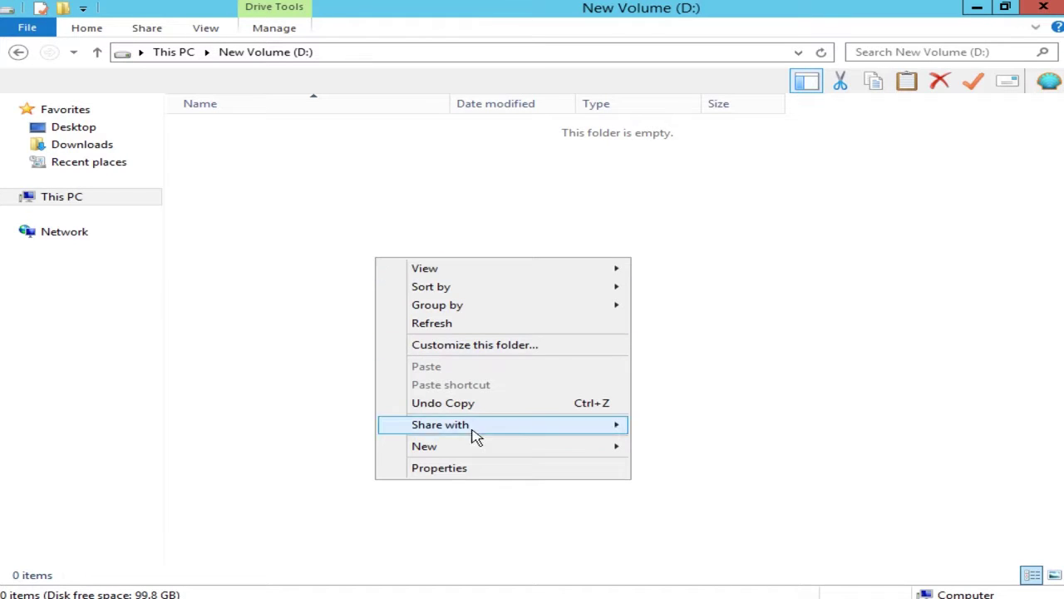
pyautogui.moveTo(475, 449)
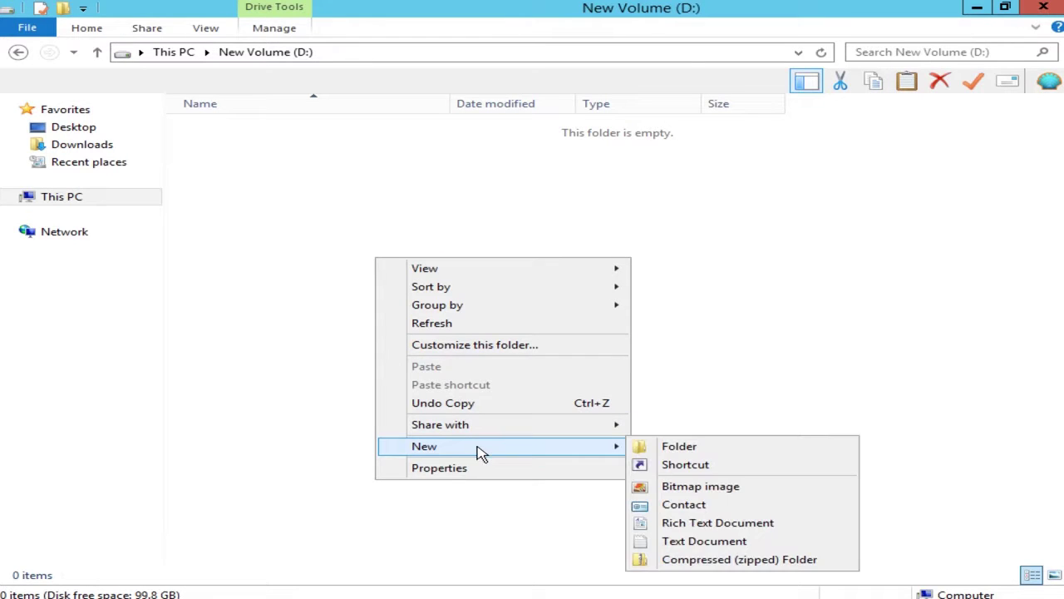
pyautogui.click(705, 543)
pyautogui.write('Infort')
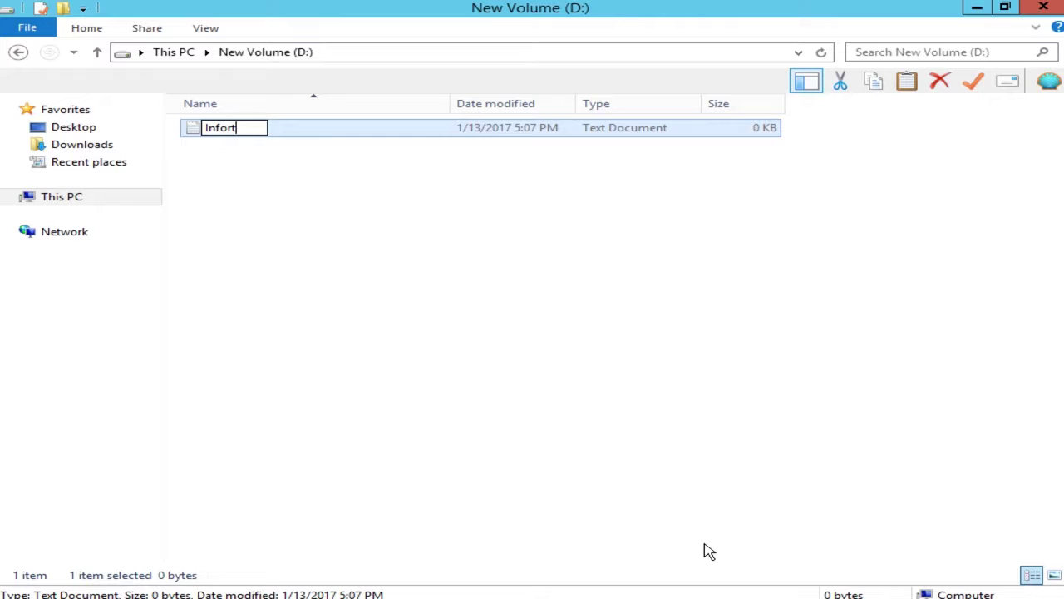
pyautogui.write('rend EonStor GS')
pyautogui.press('Return')
# Step: Write "EonStor GS is awesome!" in the Infortrend EonStor GS text document, then save and close it
pyautogui.press('Return')
pyautogui.write('EonS')
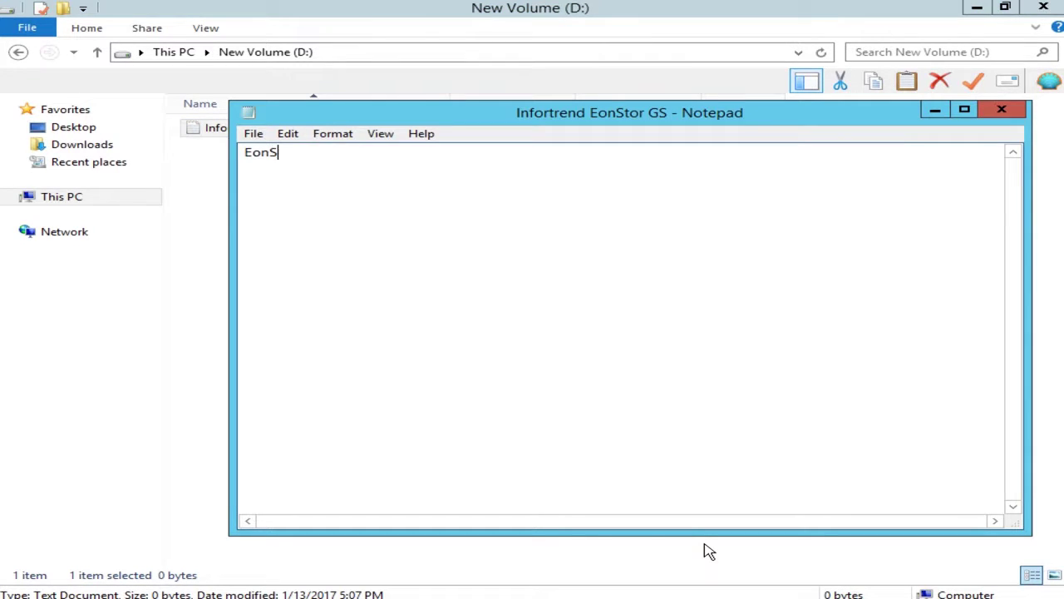
pyautogui.write('tor GS is awesome!')
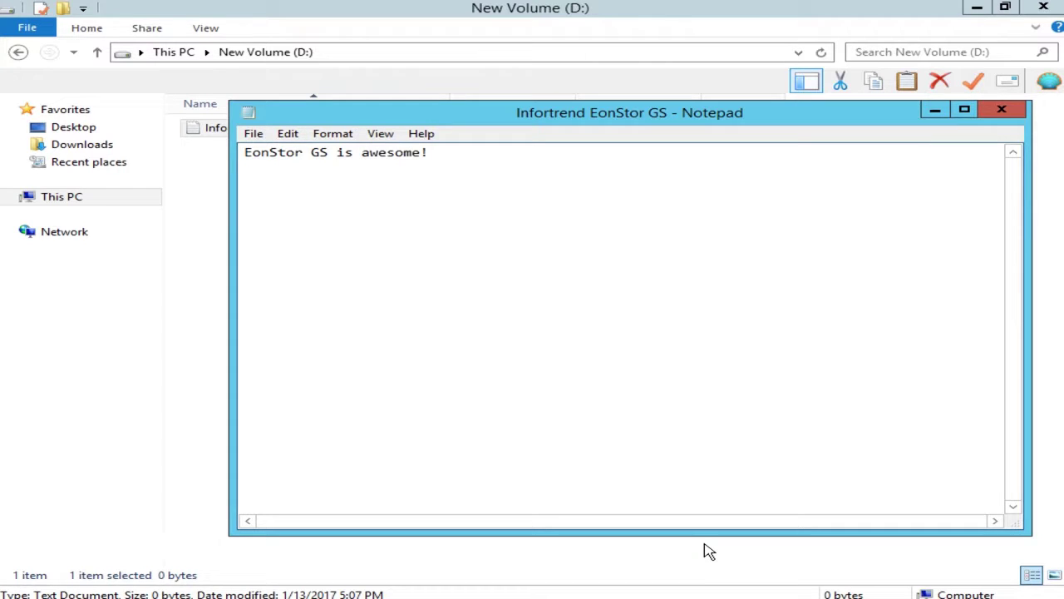
pyautogui.click(252, 133)
pyautogui.click(309, 187)
pyautogui.click(1002, 110)
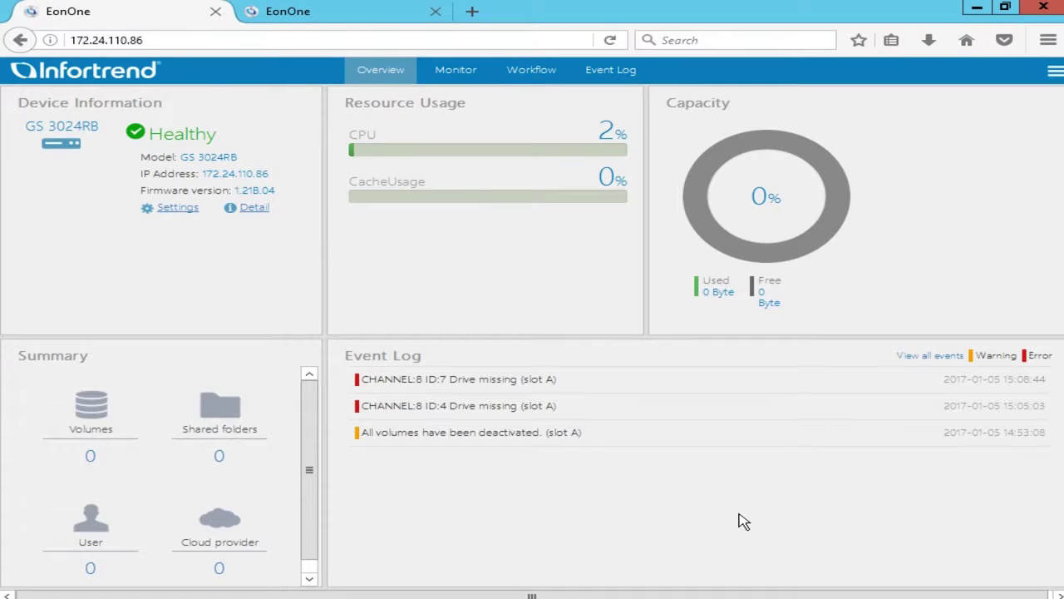
# Step: Start a cloud disaster recovery for the GS 3024RB at 172.24.110.86 in EonOne with Amazon S3 Storage as the cloud vendor
pyautogui.click(164, 211)
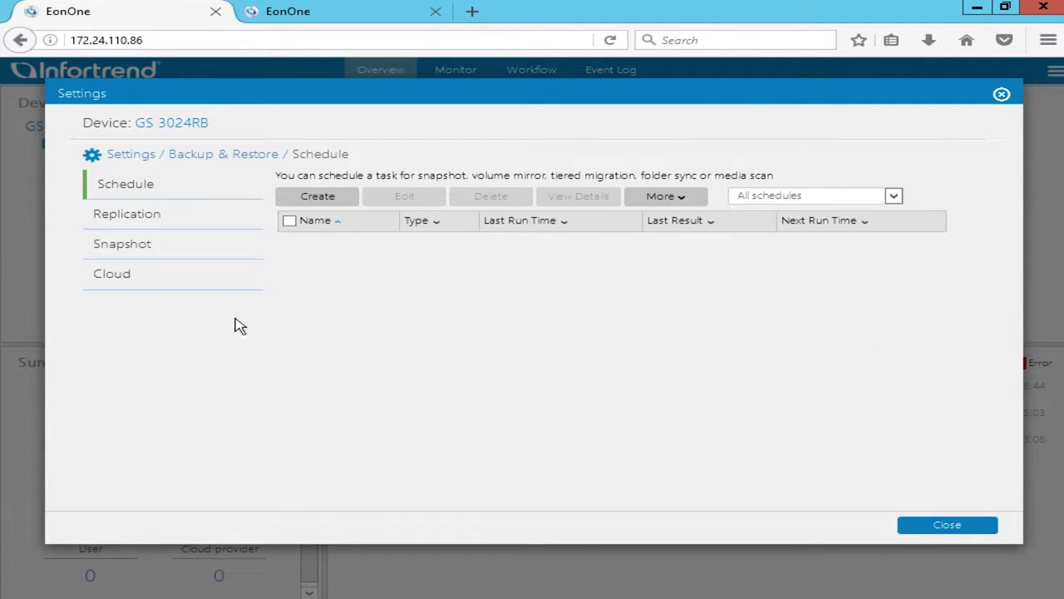
pyautogui.click(212, 287)
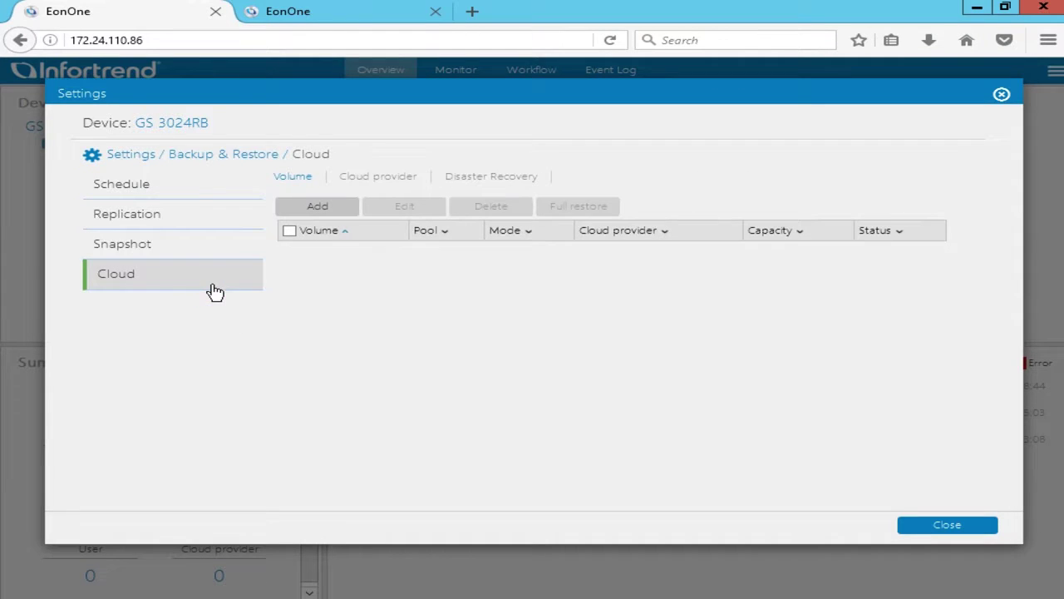
pyautogui.click(522, 178)
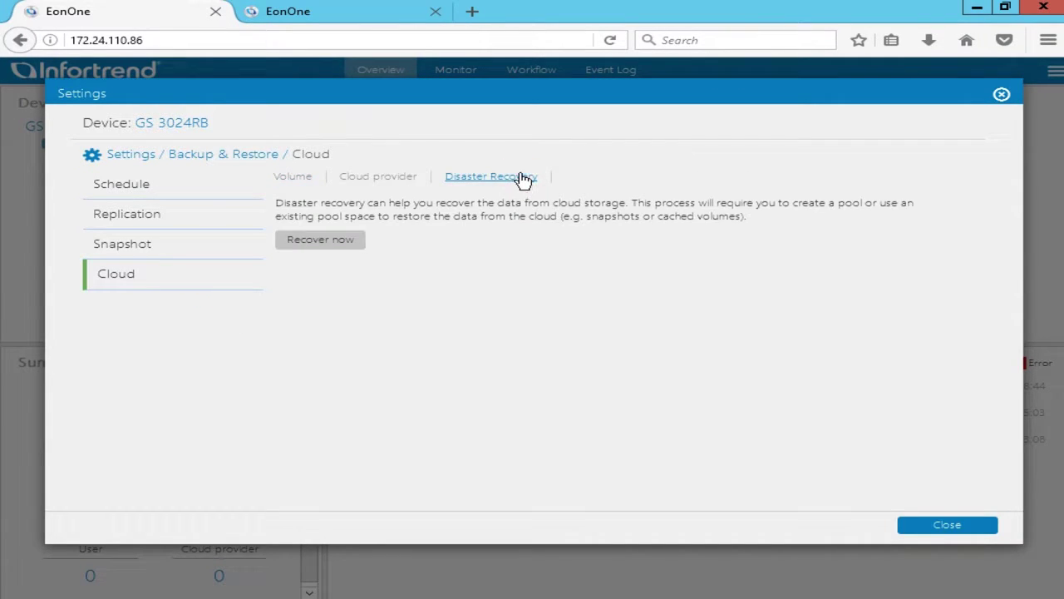
pyautogui.click(356, 239)
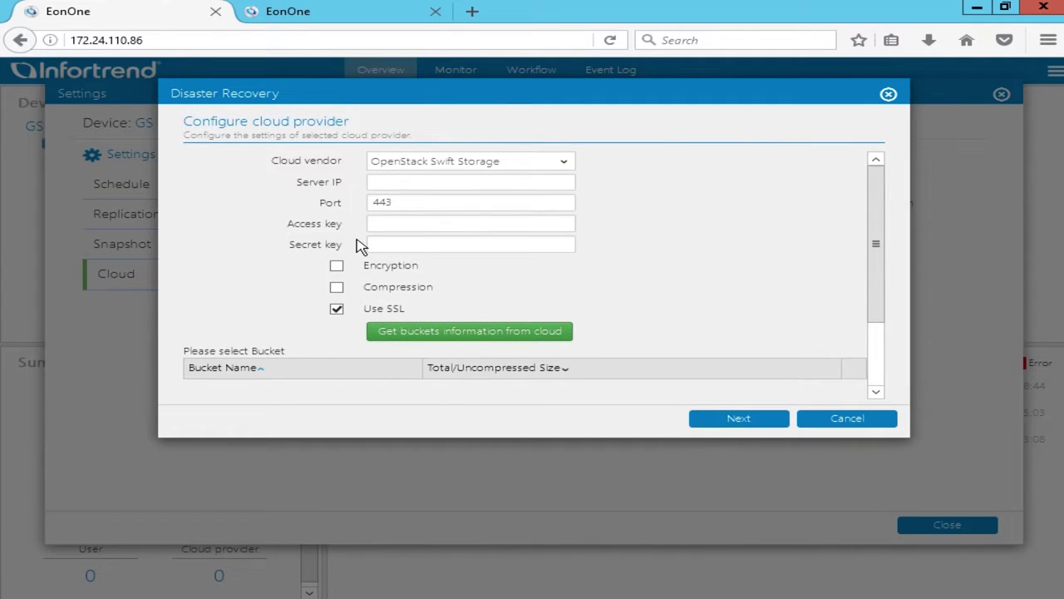
pyautogui.click(570, 164)
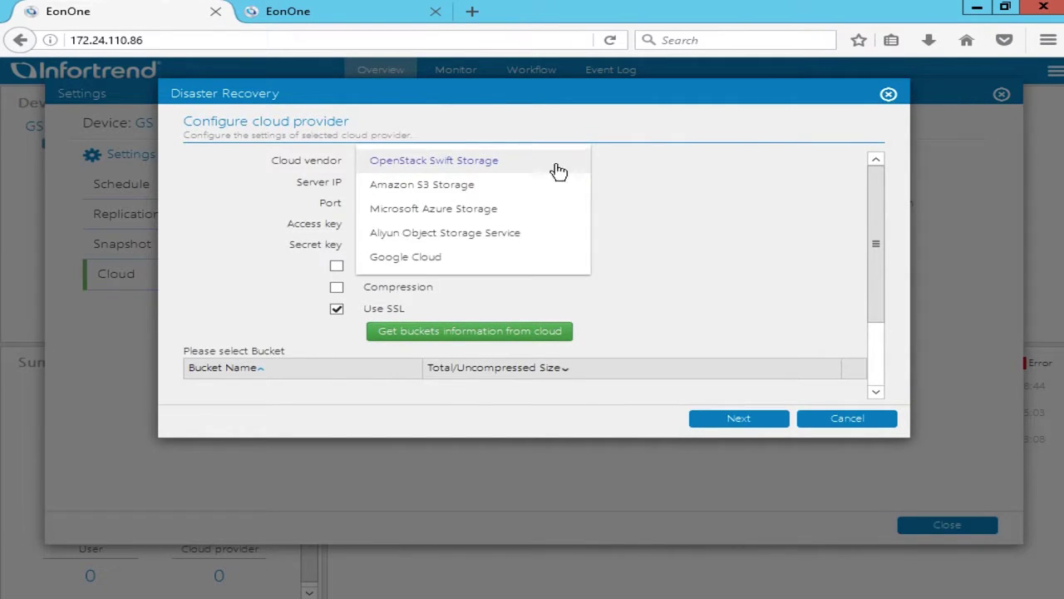
pyautogui.click(473, 187)
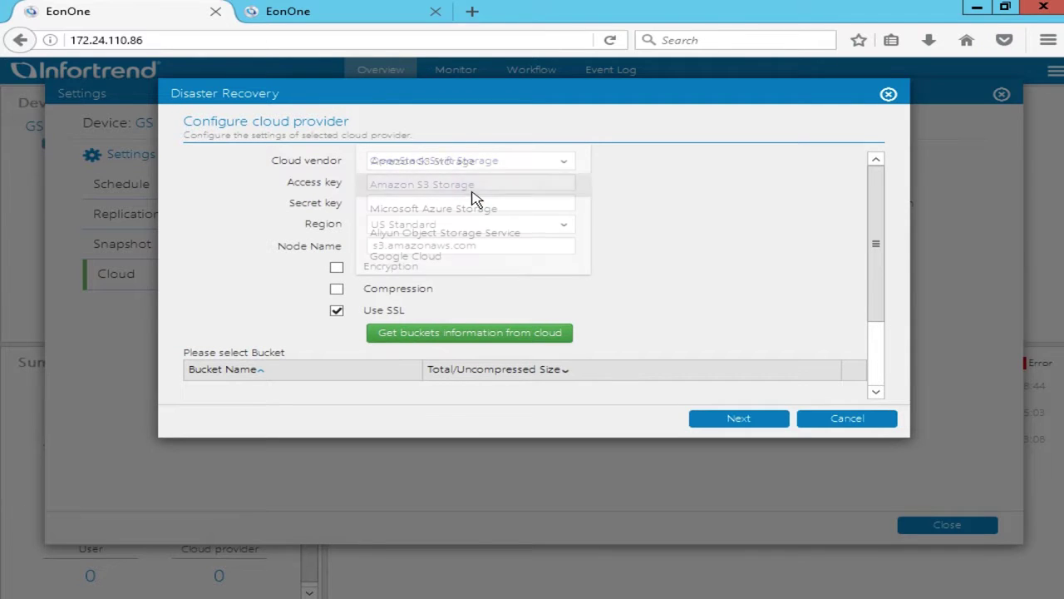
# Step: Copy the AWS access key ID from the rootkey file in Notepad into the disaster recovery's Access key field
pyautogui.hotkey('alt', 'Tab')
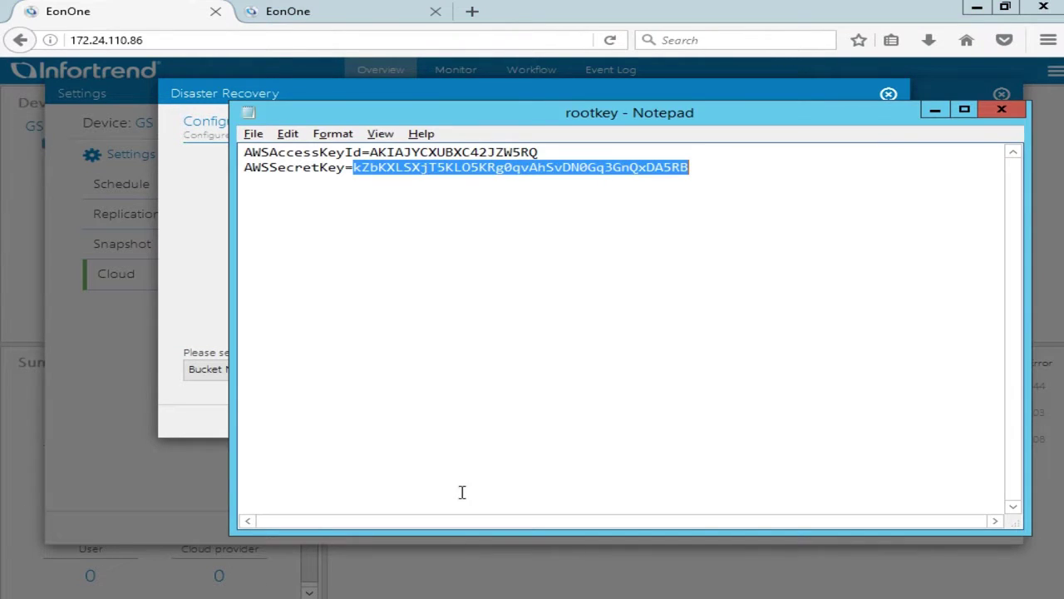
pyautogui.moveTo(539, 153); pyautogui.dragTo(372, 152)
pyautogui.hotkey('ctrl', 'c')
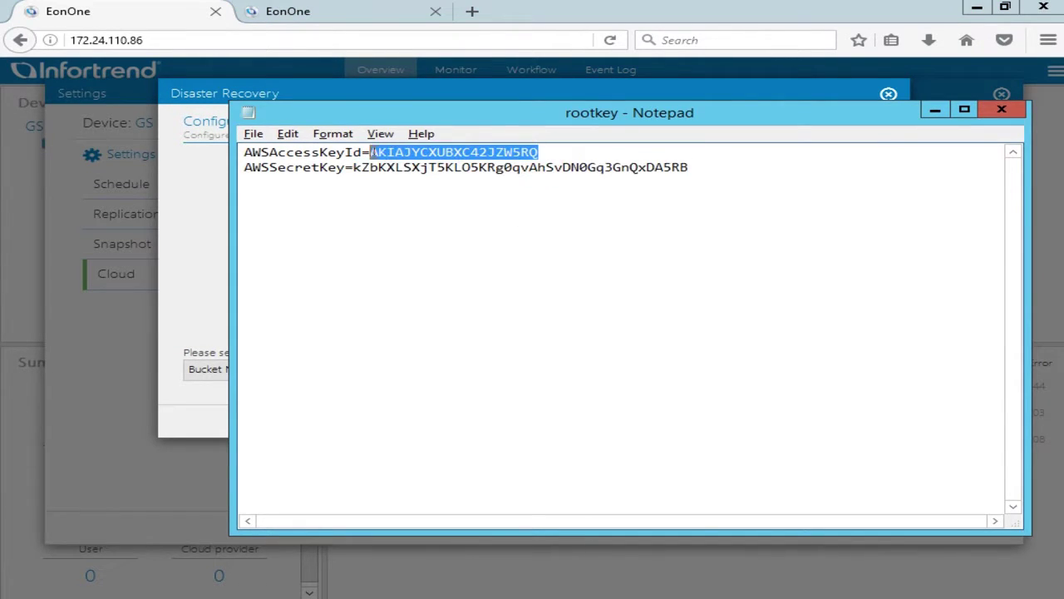
pyautogui.click(416, 97)
pyautogui.click(430, 180)
pyautogui.hotkey('ctrl', 'v')
pyautogui.click(647, 193)
# Step: Copy the AWS secret key from the rootkey file in Notepad into the disaster recovery's Secret key field
pyautogui.hotkey('alt', 'Tab')
pyautogui.moveTo(688, 168); pyautogui.dragTo(352, 168)
pyautogui.hotkey('ctrl', 'c')
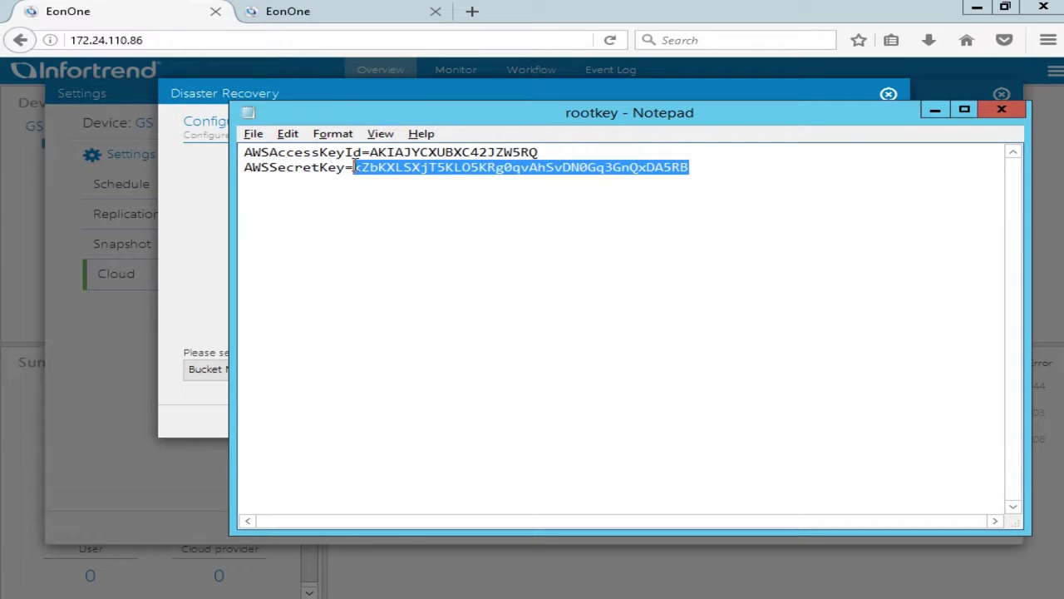
pyautogui.click(402, 93)
pyautogui.click(406, 202)
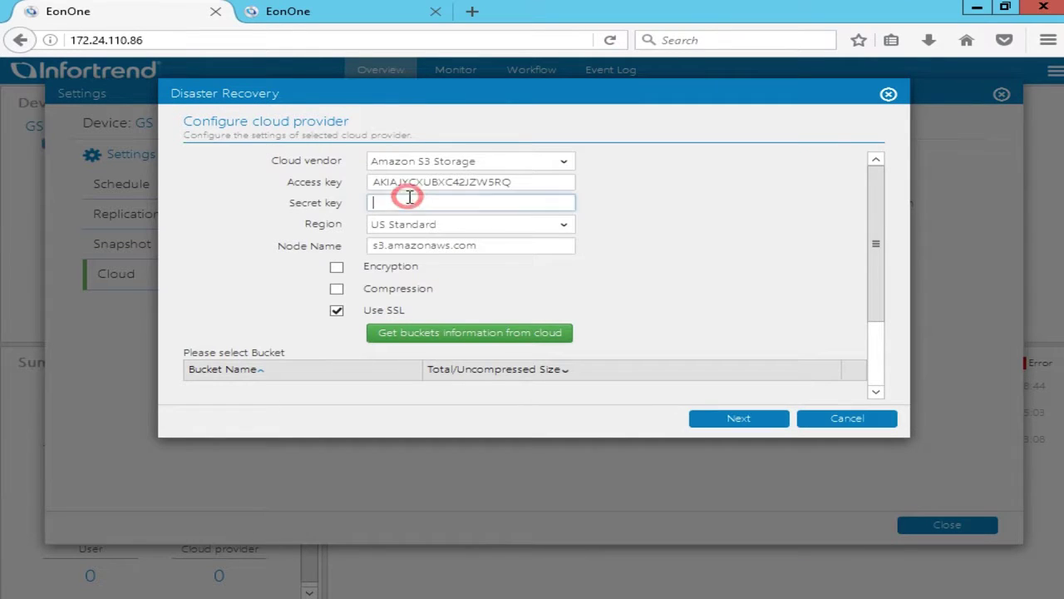
pyautogui.hotkey('ctrl', 'v')
pyautogui.click(677, 209)
# Step: Set the disaster recovery region to Singapore and retrieve the bucket information from the cloud
pyautogui.click(548, 231)
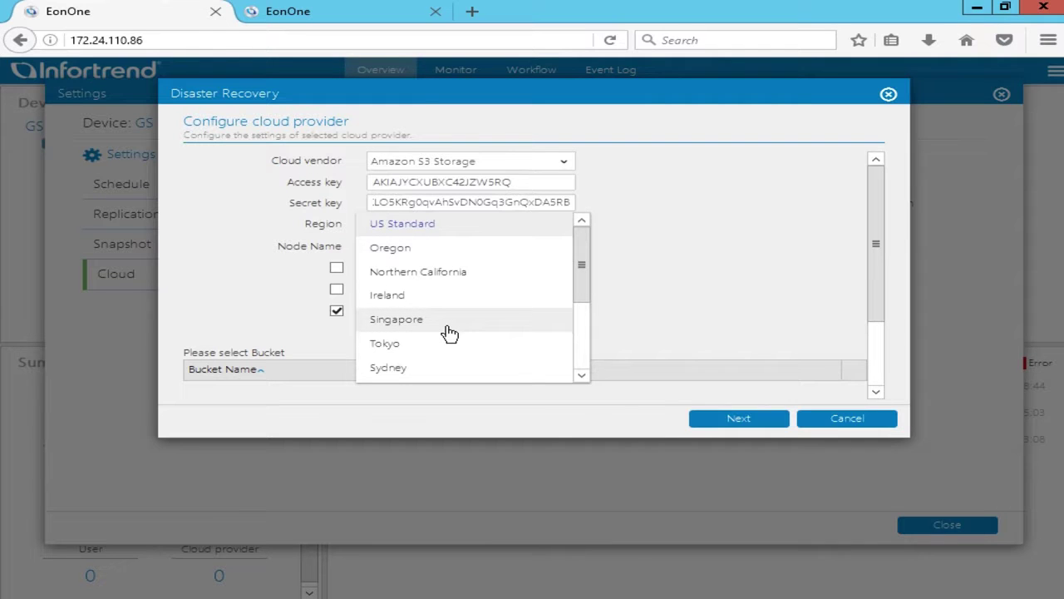
pyautogui.click(446, 327)
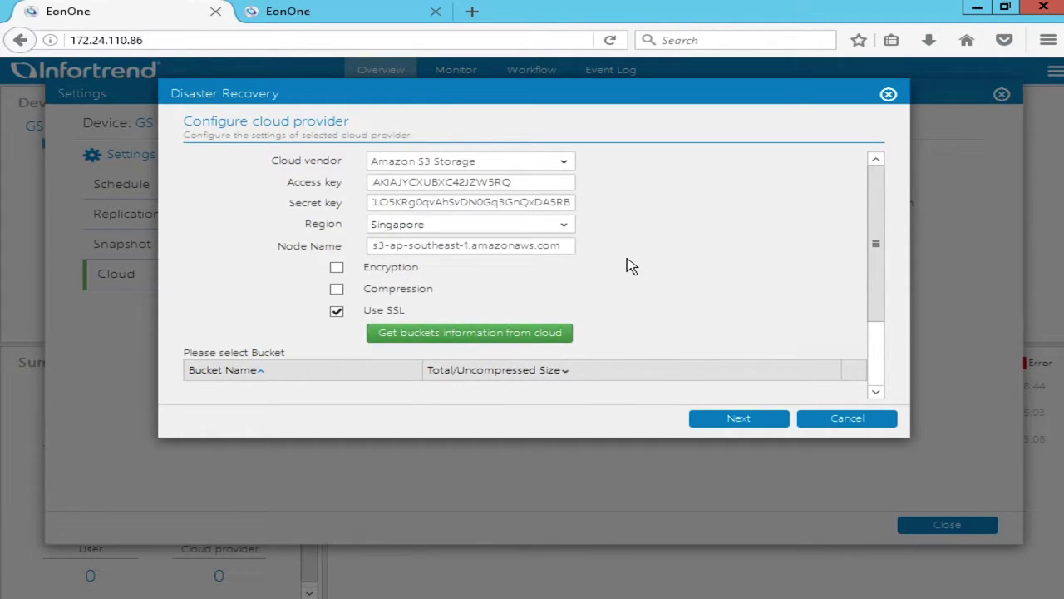
pyautogui.click(573, 339)
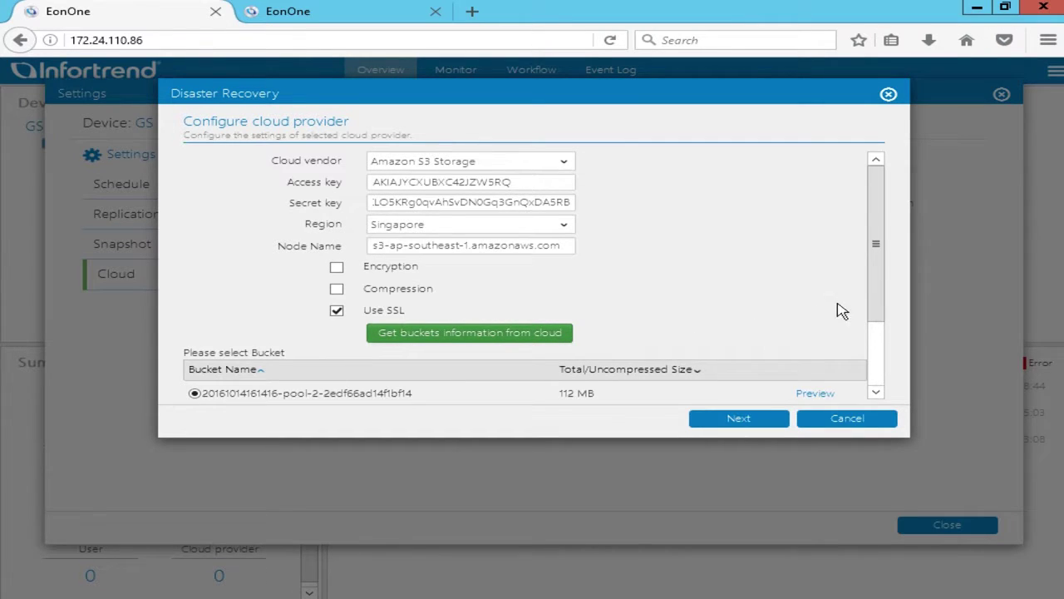
pyautogui.moveTo(874, 290); pyautogui.dragTo(878, 377)
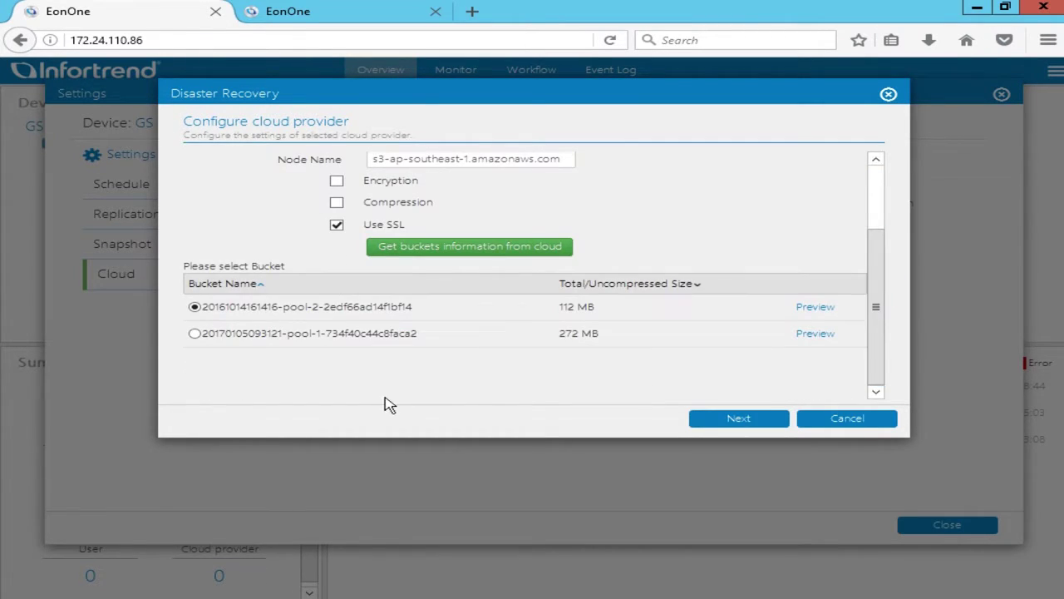
pyautogui.click(803, 335)
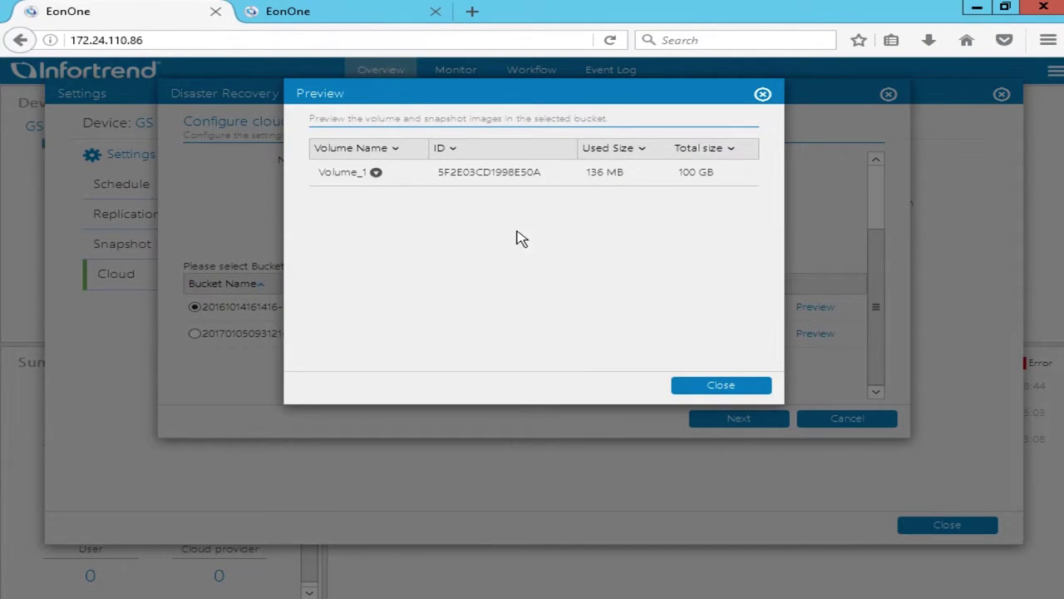
pyautogui.click(376, 174)
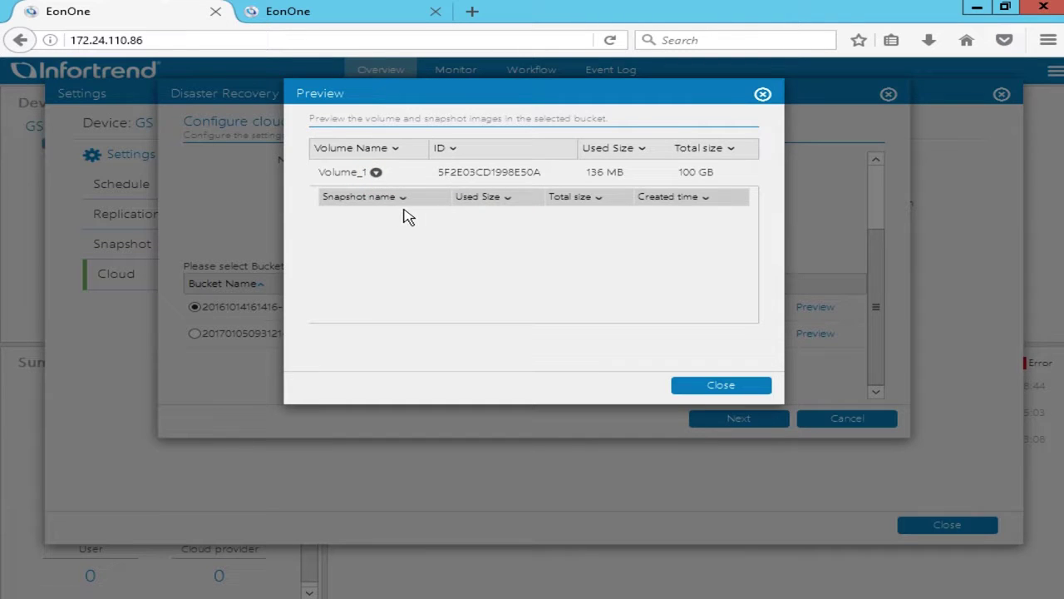
pyautogui.click(764, 390)
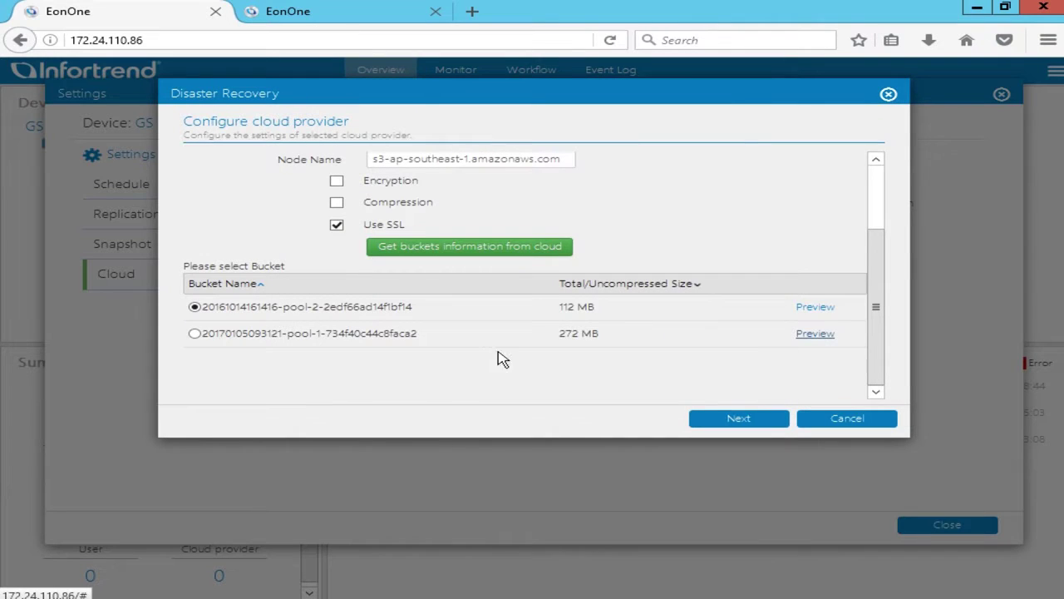
pyautogui.click(194, 334)
pyautogui.click(763, 423)
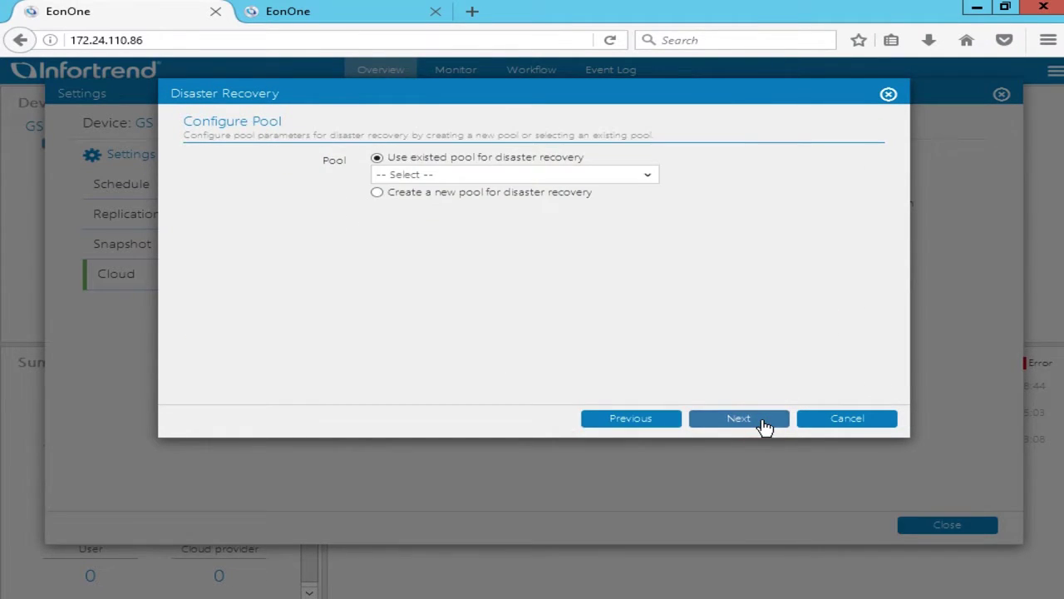
# Step: Configure a new pool for the disaster recovery using all listed SAS drives with RAID level RAID 6
pyautogui.click(376, 193)
pyautogui.moveTo(877, 214); pyautogui.dragTo(872, 402)
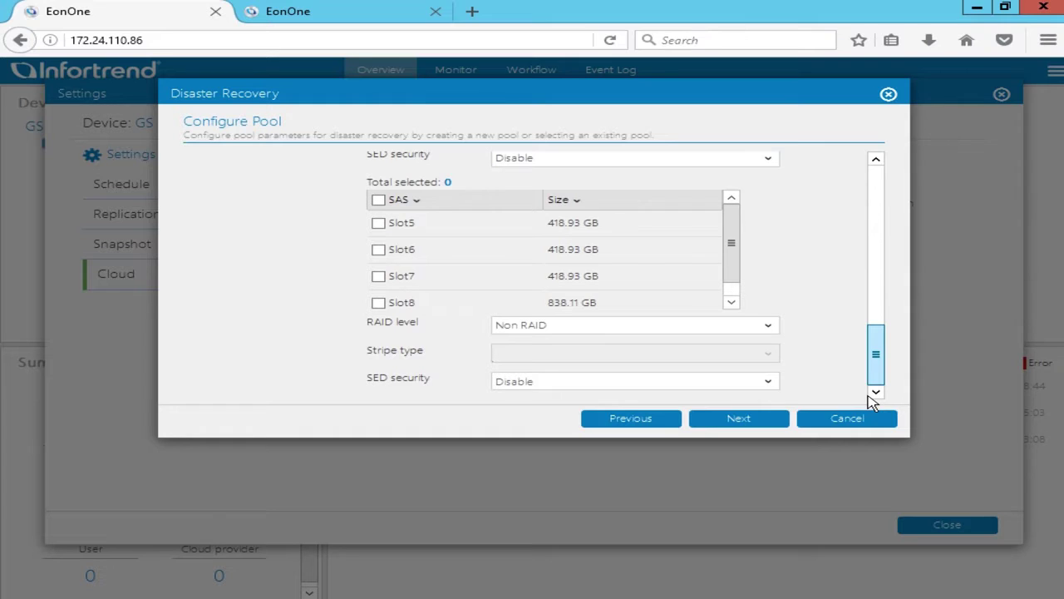
pyautogui.click(378, 202)
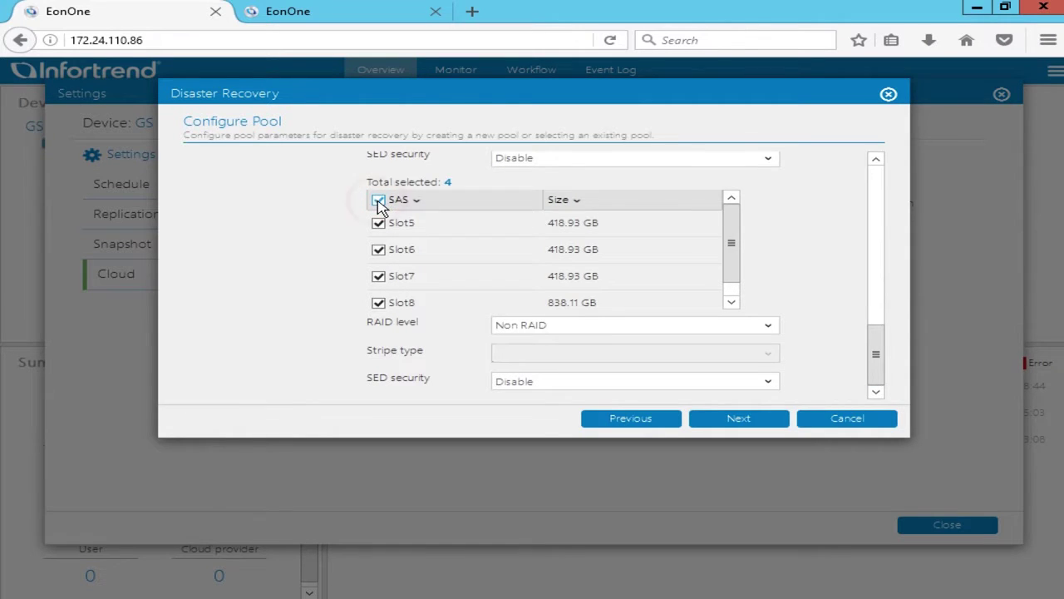
pyautogui.click(662, 329)
pyautogui.click(565, 444)
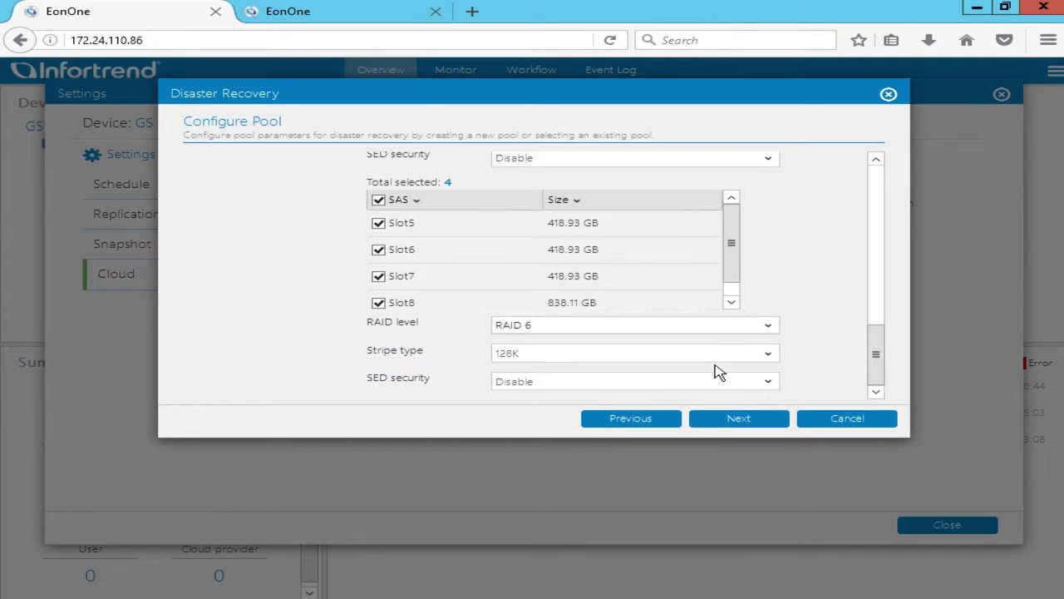
pyautogui.click(741, 419)
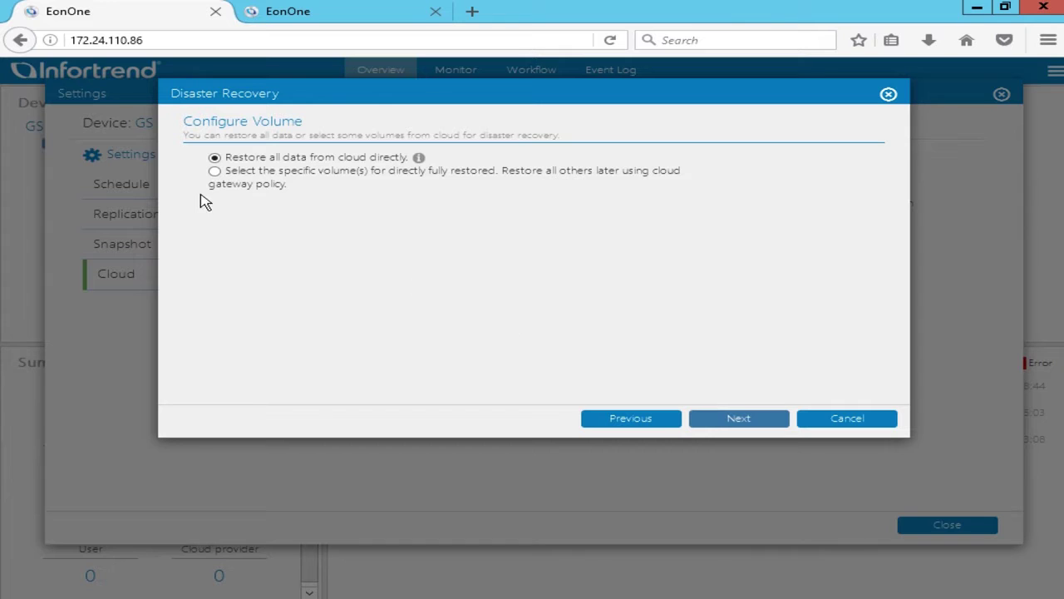
# Step: Choose Volume_1 as the specific volume for direct full restore, review the summary and run the disaster recovery
pyautogui.click(215, 172)
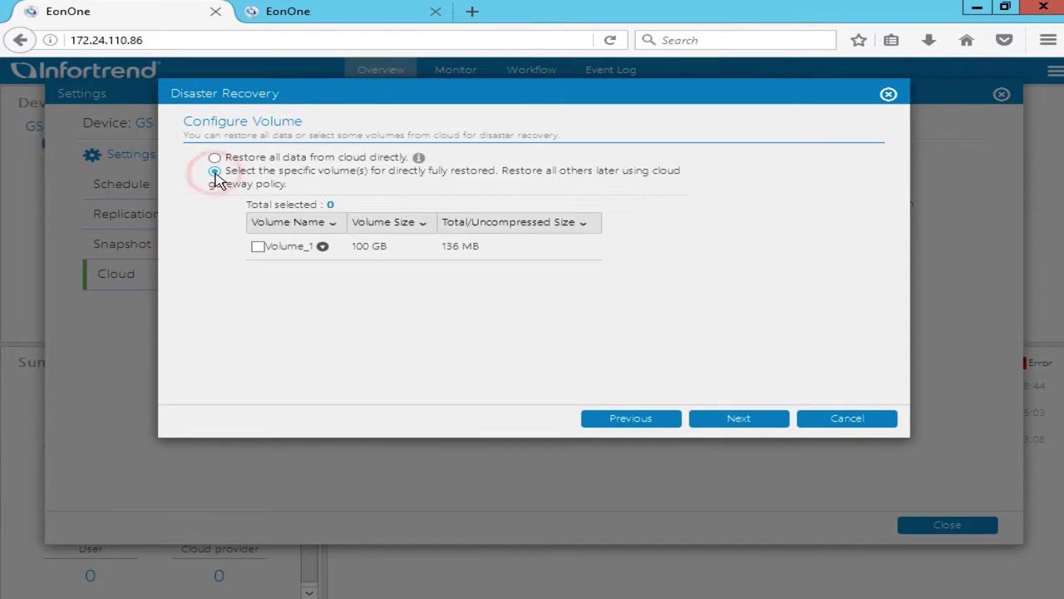
pyautogui.click(257, 247)
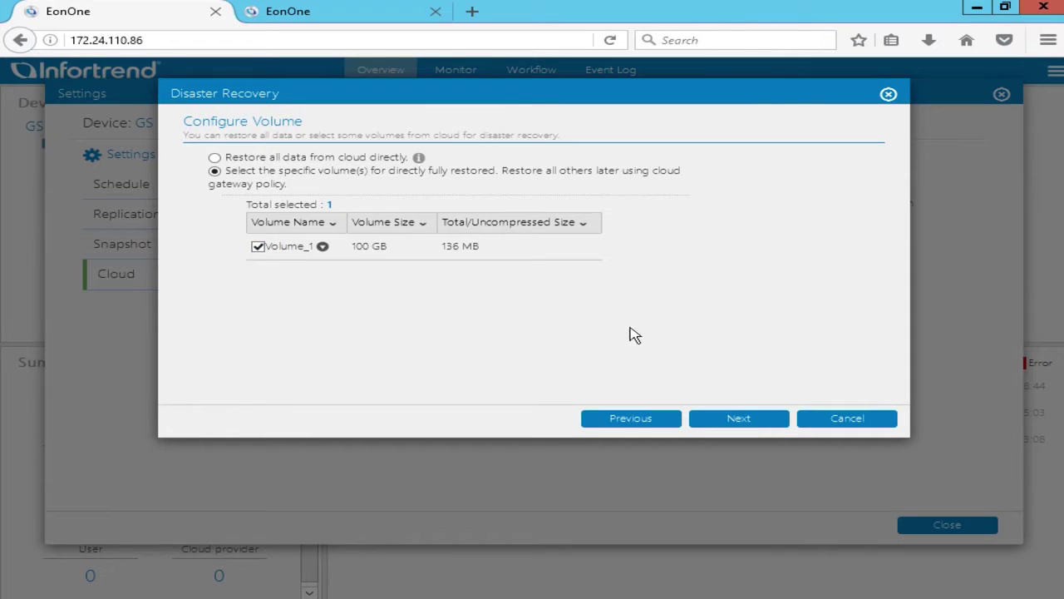
pyautogui.click(767, 423)
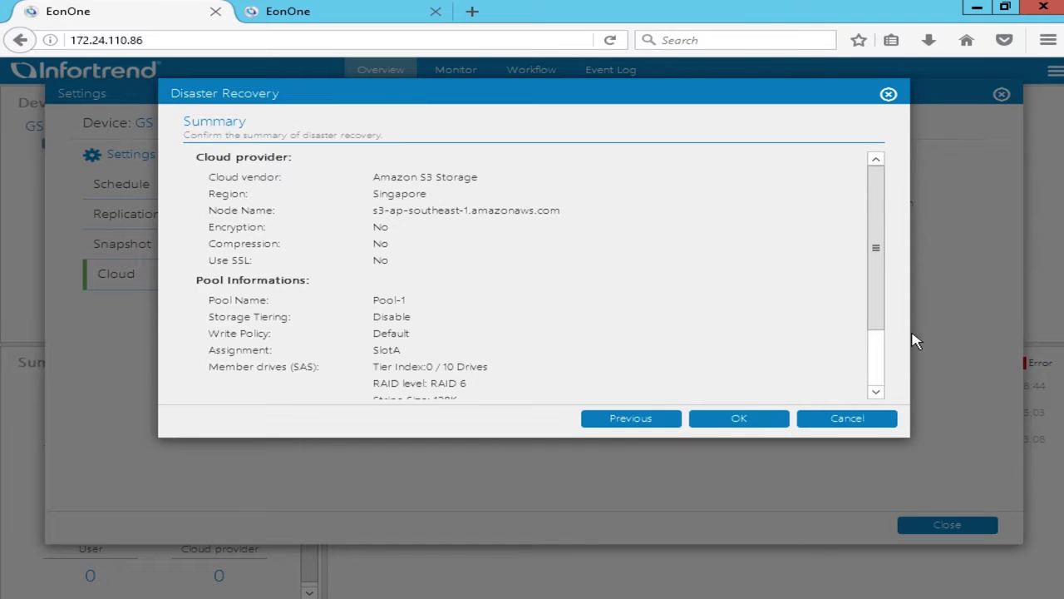
pyautogui.moveTo(879, 311); pyautogui.dragTo(868, 289)
pyautogui.click(773, 421)
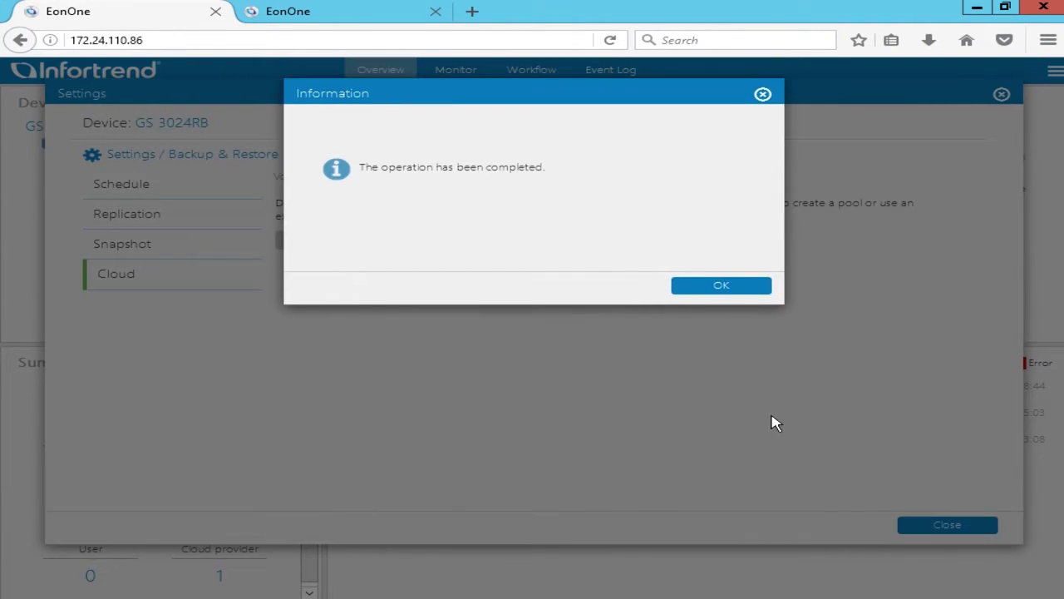
pyautogui.click(720, 286)
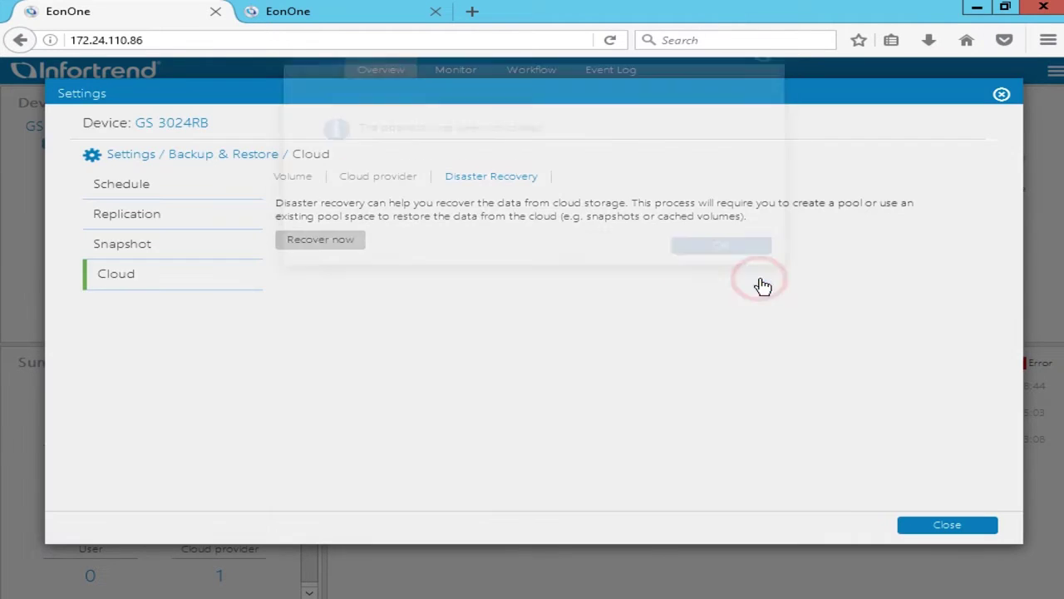
# Step: Check the cloud provider entry and the recovered cloud volume in the GS 3024RB's cloud backup settings
pyautogui.click(409, 183)
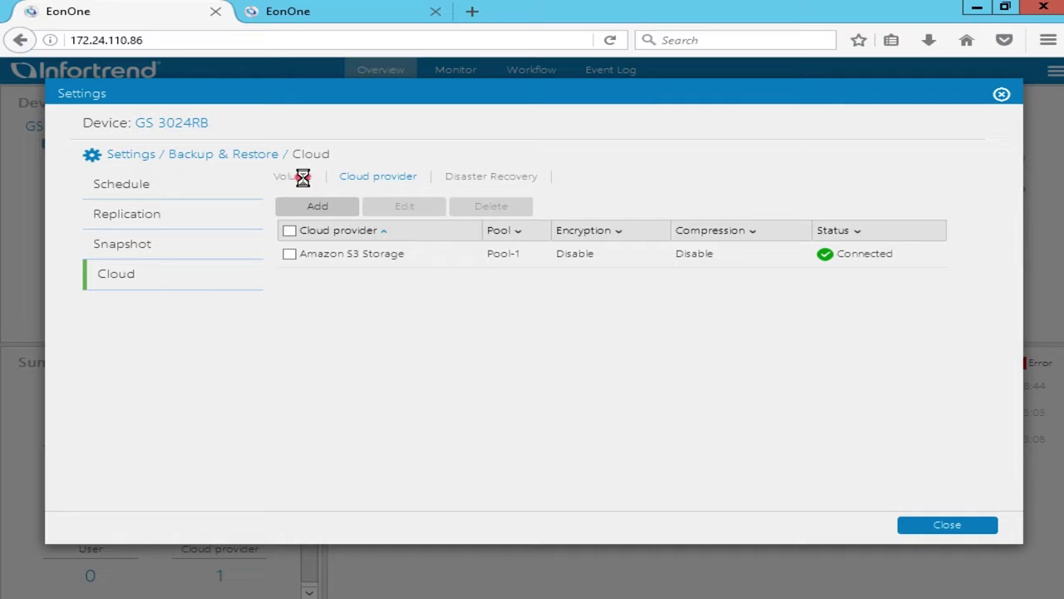
pyautogui.click(315, 185)
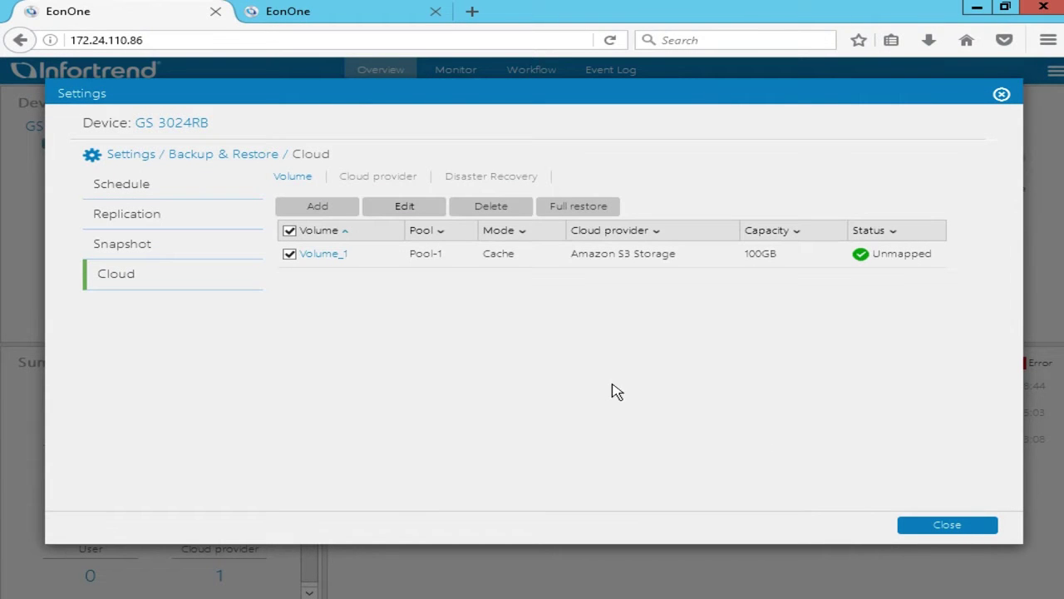
# Step: Map Volume_1 to the host from the storage volume settings with an automatic LUN mapping set over Fibre 8.0 Gbps
pyautogui.click(136, 156)
pyautogui.click(856, 268)
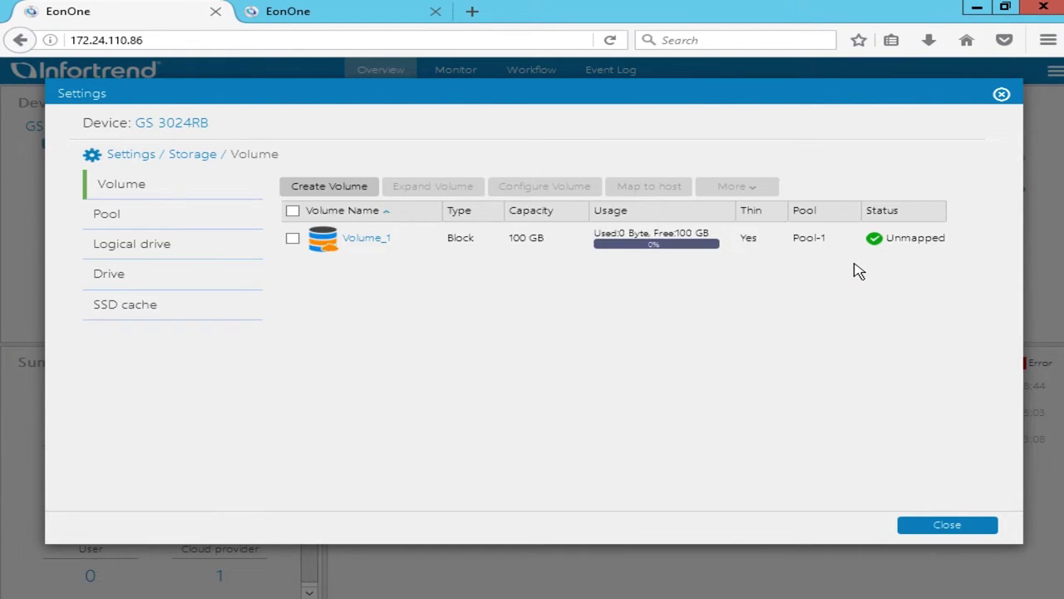
pyautogui.click(293, 240)
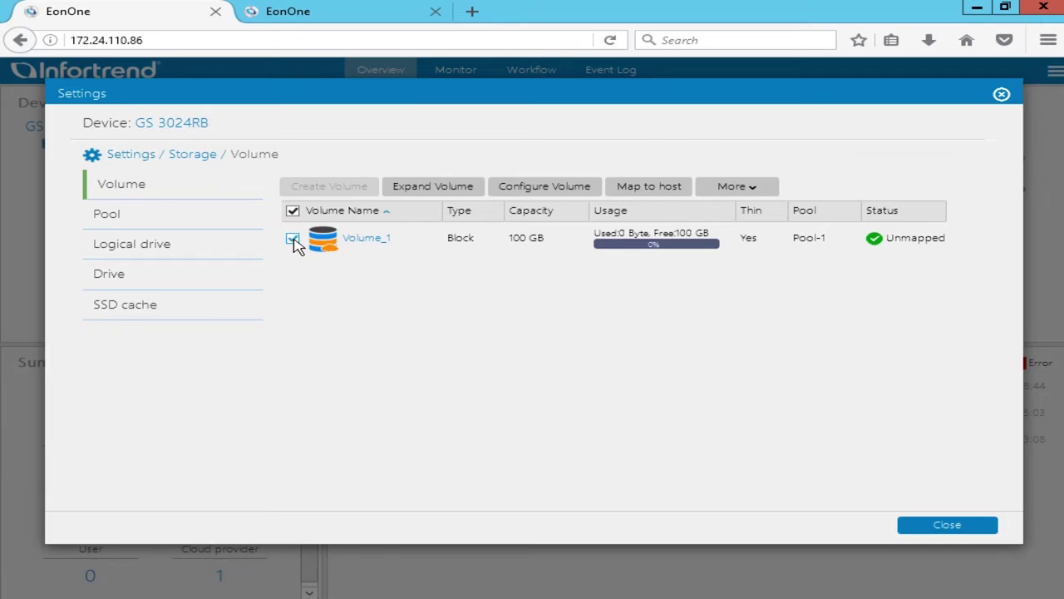
pyautogui.click(671, 194)
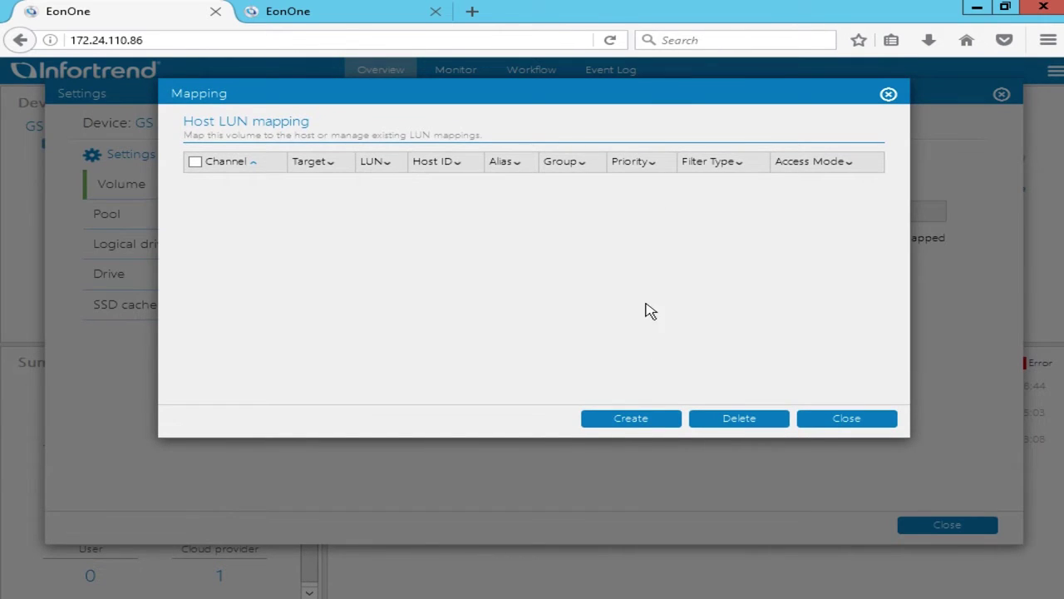
pyautogui.click(661, 420)
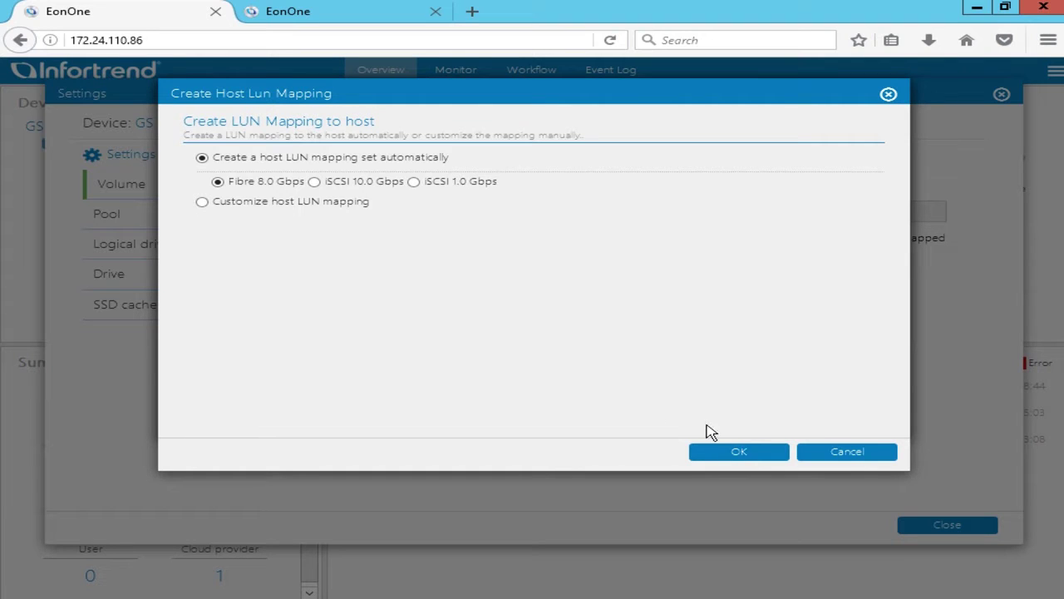
pyautogui.click(766, 457)
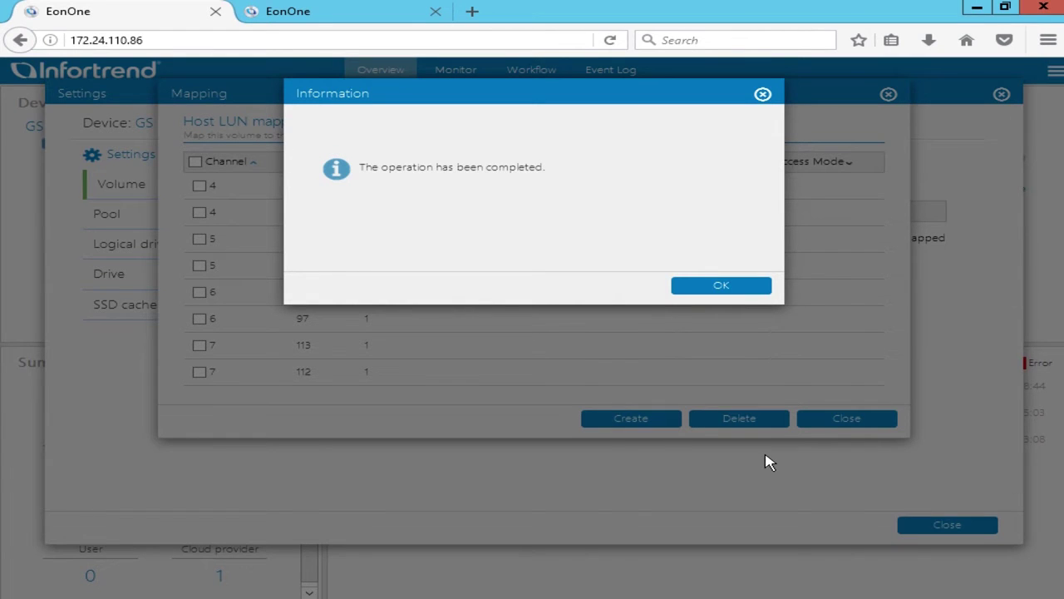
pyautogui.click(746, 289)
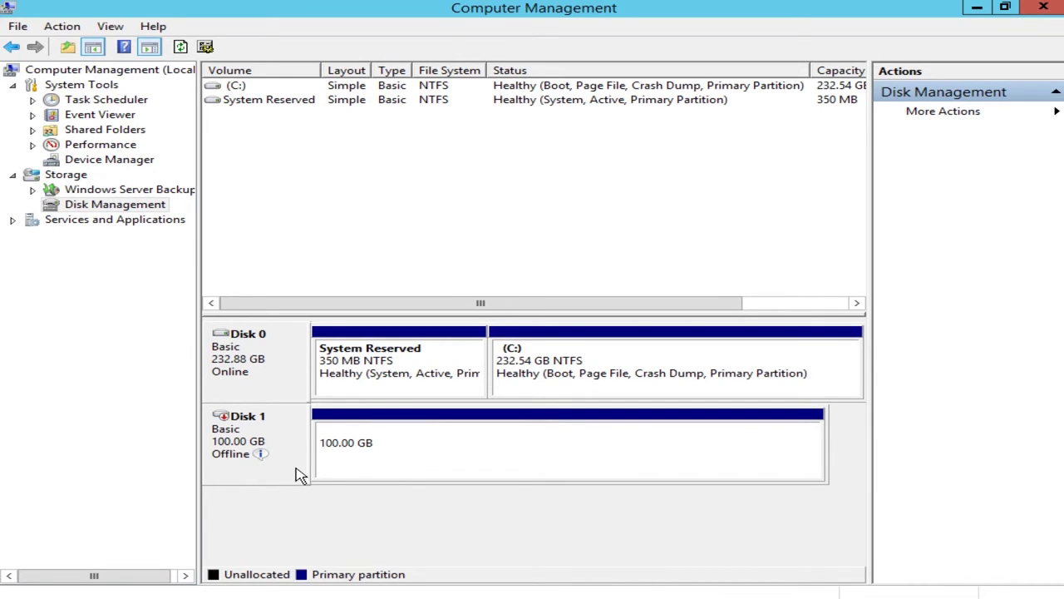
# Step: Bring the offline 100 GB Disk 1 online in Computer Management's Disk Management
pyautogui.rightClick(299, 474)
pyautogui.click(316, 478)
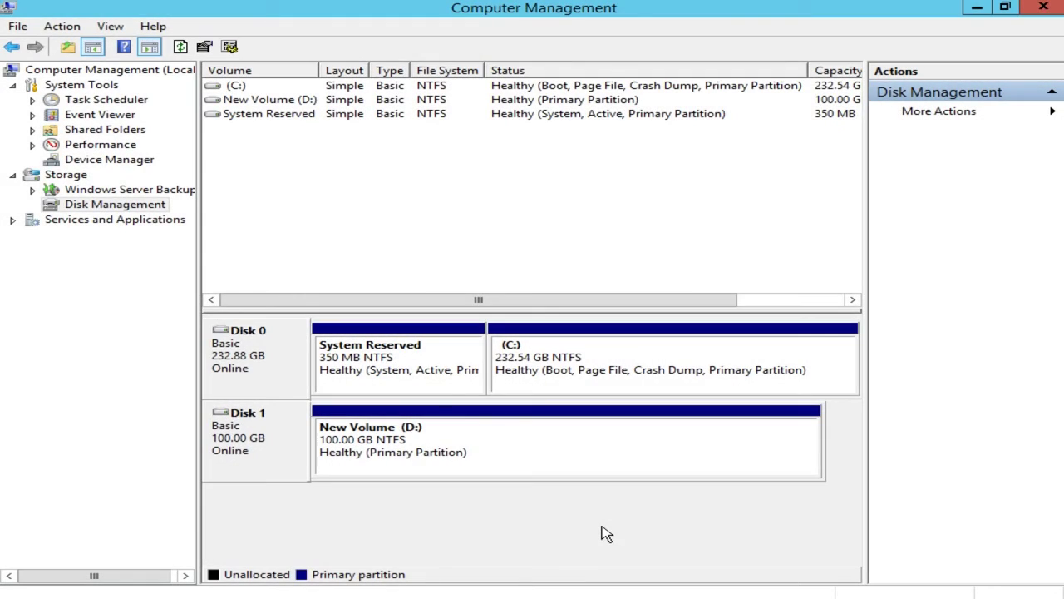
# Step: Open the Infortrend EonStor GS text file on New Volume (D:) from This PC to verify the recovered data
pyautogui.click(15, 596)
pyautogui.click(350, 398)
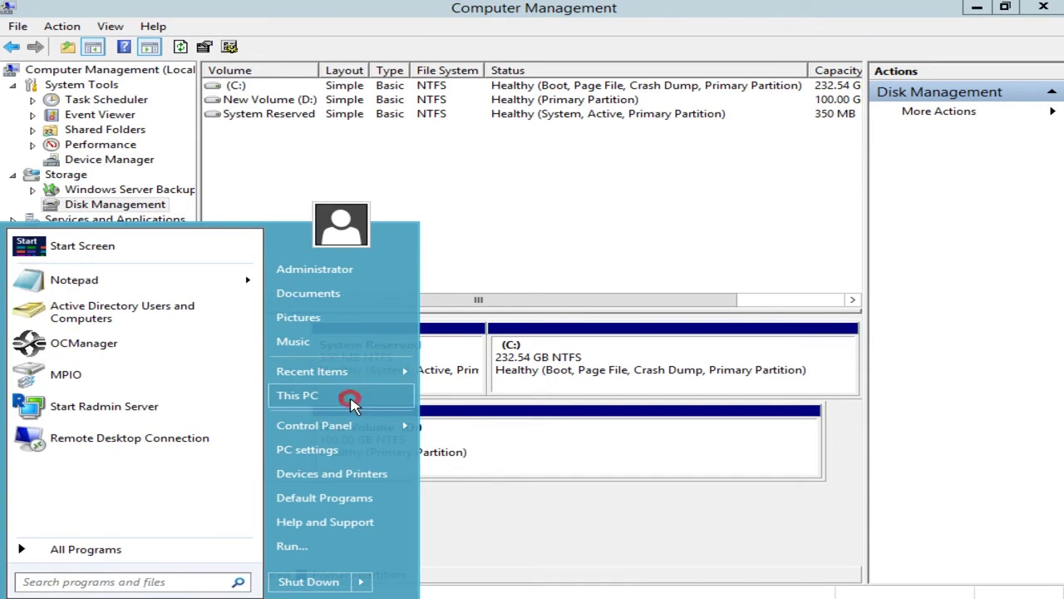
pyautogui.doubleClick(599, 394)
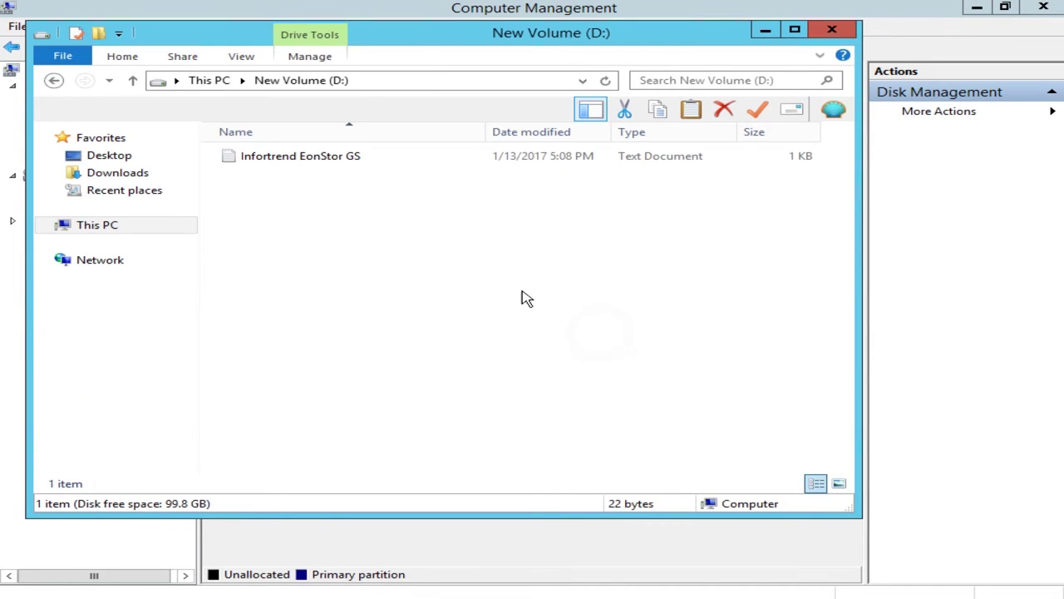
pyautogui.doubleClick(369, 162)
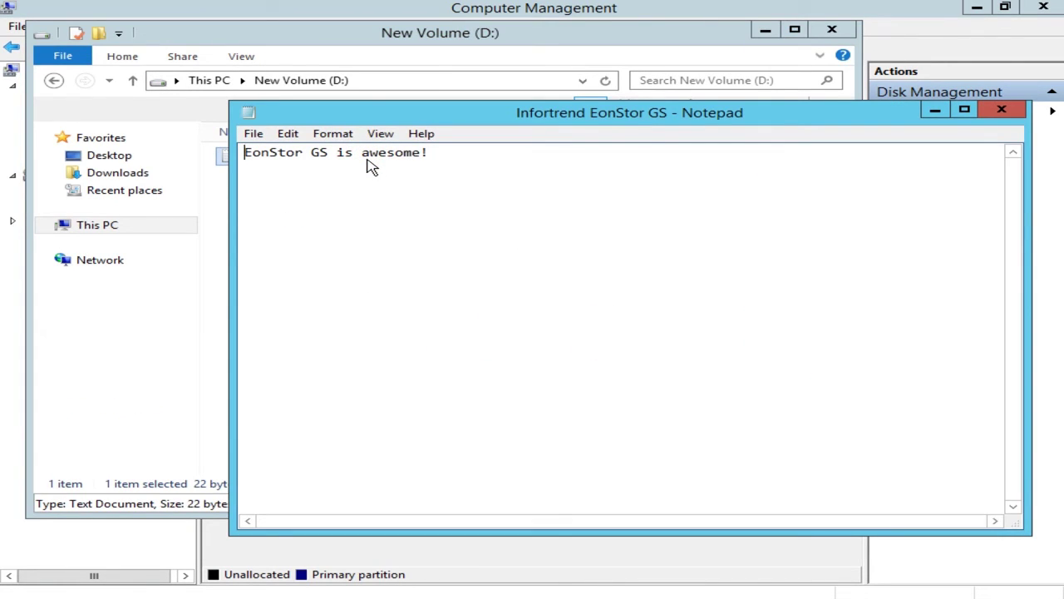